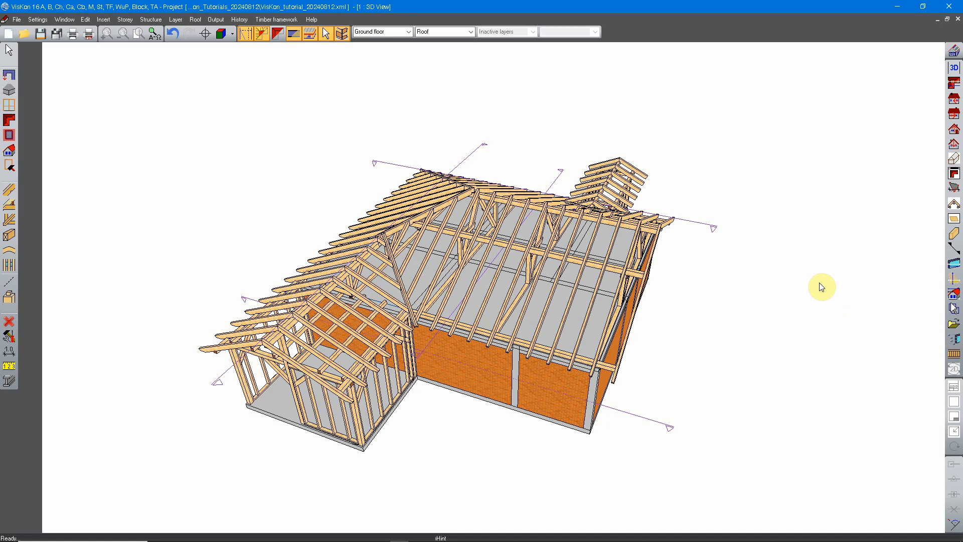
- Start the computation list output for the list of carpenters and look through its structure layers
left_click(216, 20)
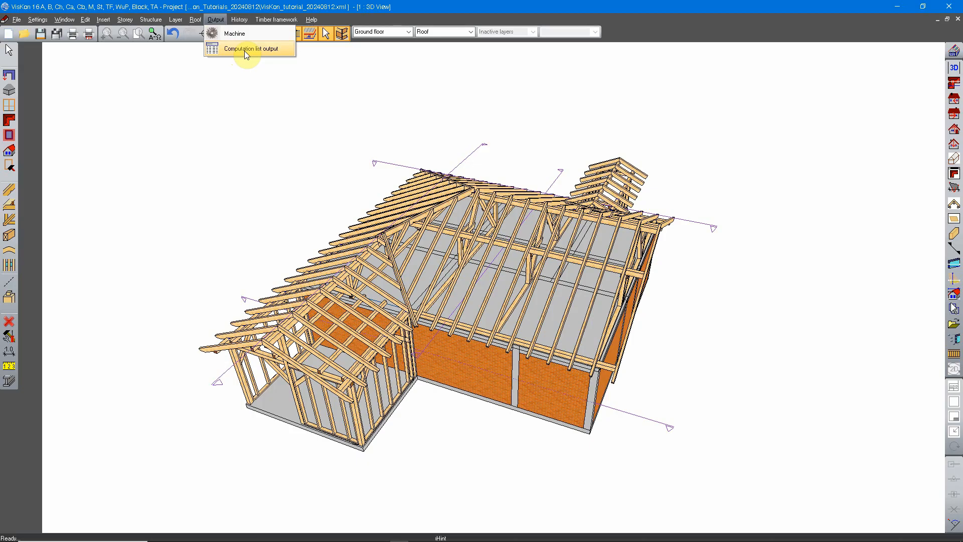
left_click(260, 50)
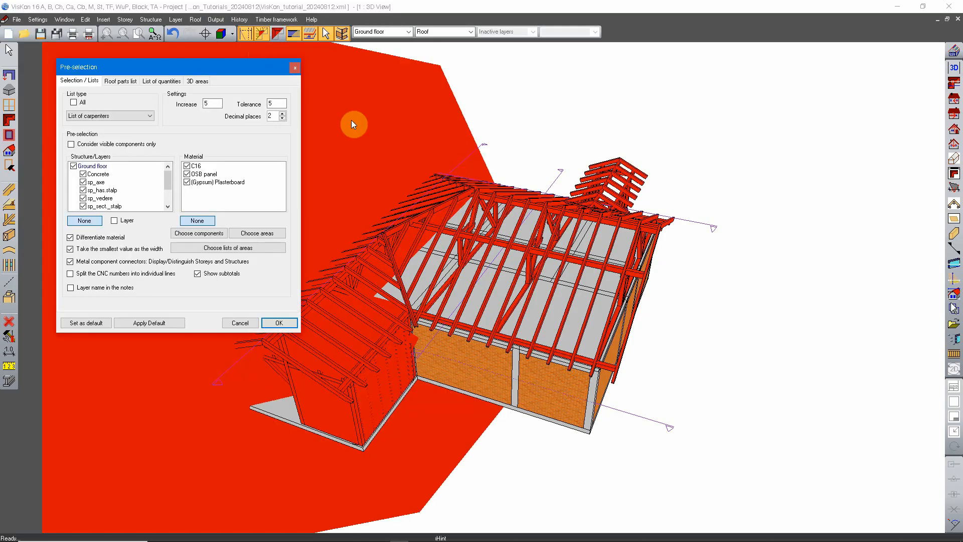
left_click_drag(216, 73, 479, 152)
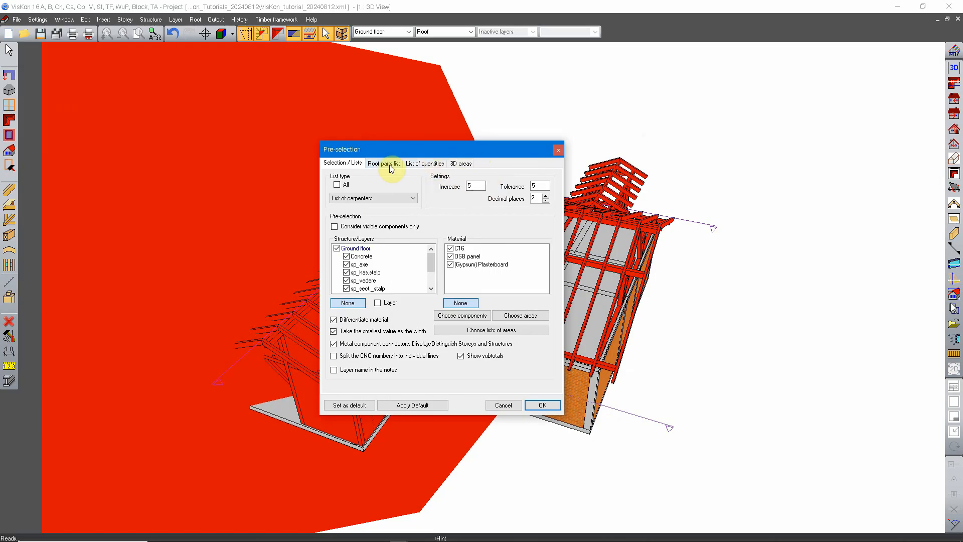
scroll(367, 274, "down", 2)
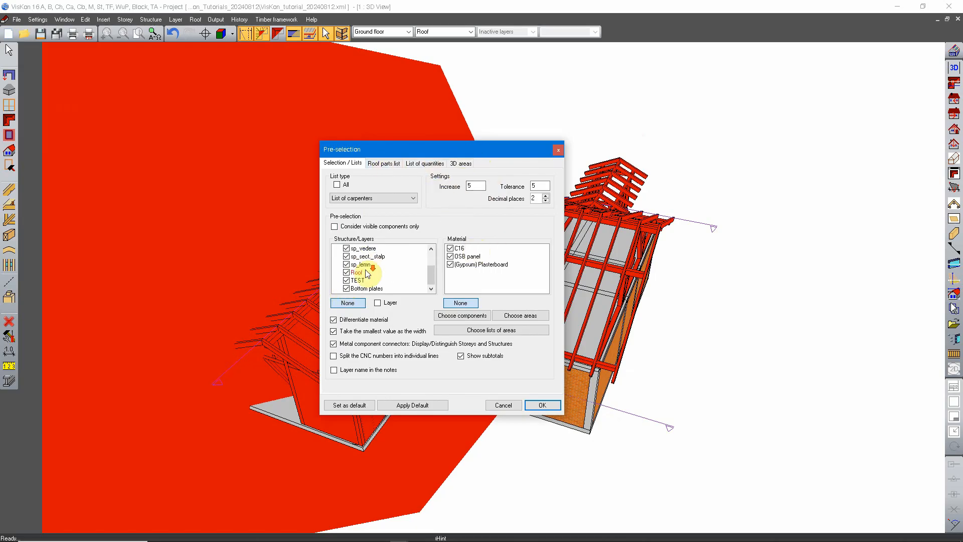
scroll(369, 275, "up", 2)
scroll(353, 283, "down", 1)
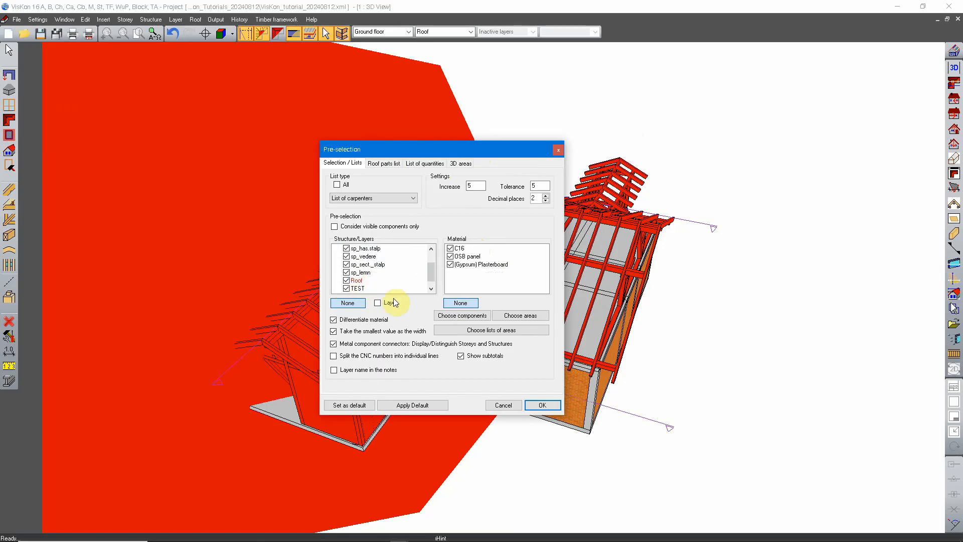
- Exclude the Concrete, sp_axe, sp_has.stalp, sp_vedere, sp_sect_stalp and sp_lemn layers of the ground floor from the list
left_click(346, 280)
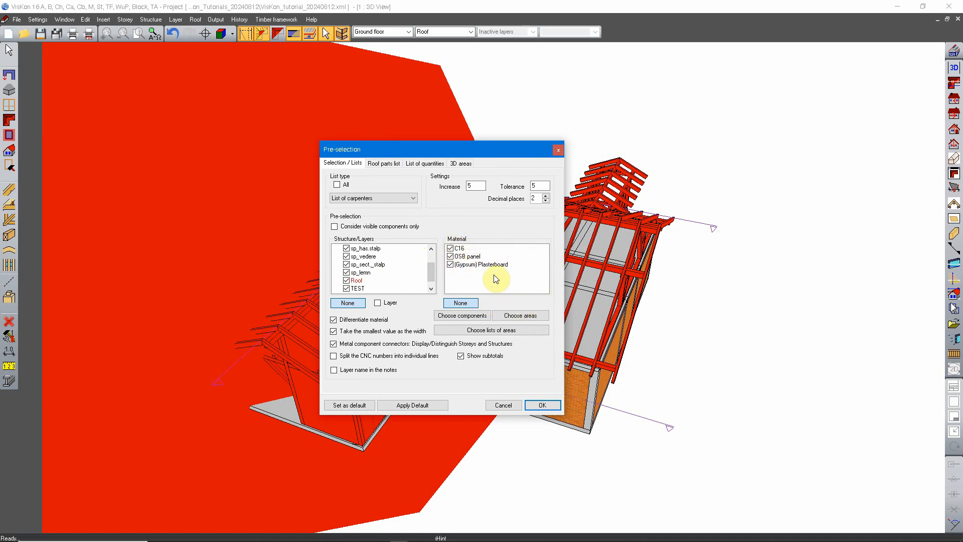
scroll(352, 279, "down", 1)
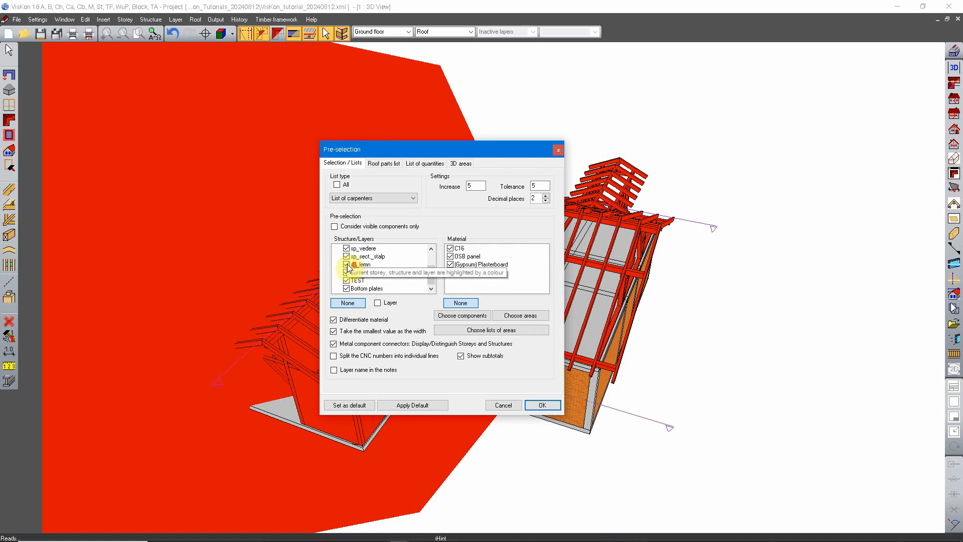
scroll(347, 282, "up", 1)
left_click(346, 257)
left_click(346, 265)
left_click(347, 273)
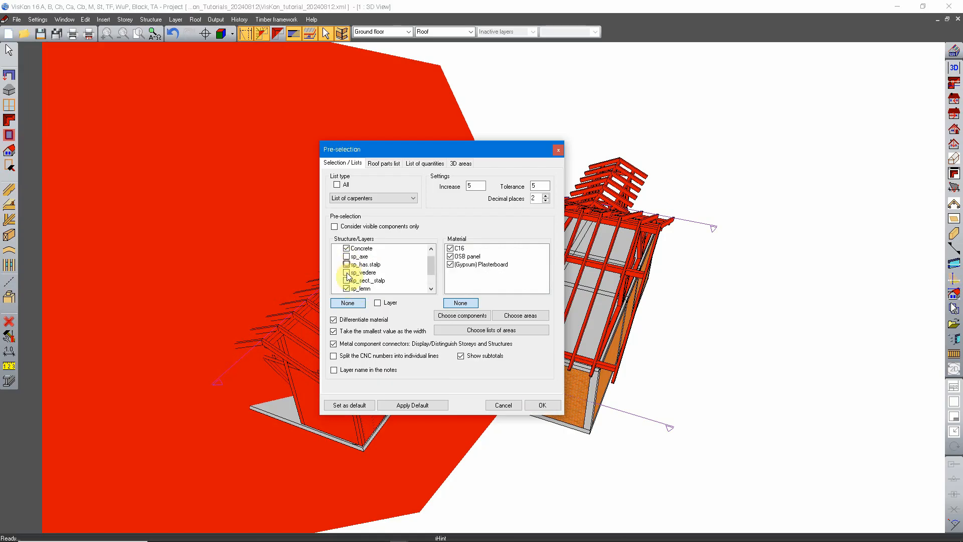
left_click(347, 281)
left_click(346, 289)
left_click(347, 248)
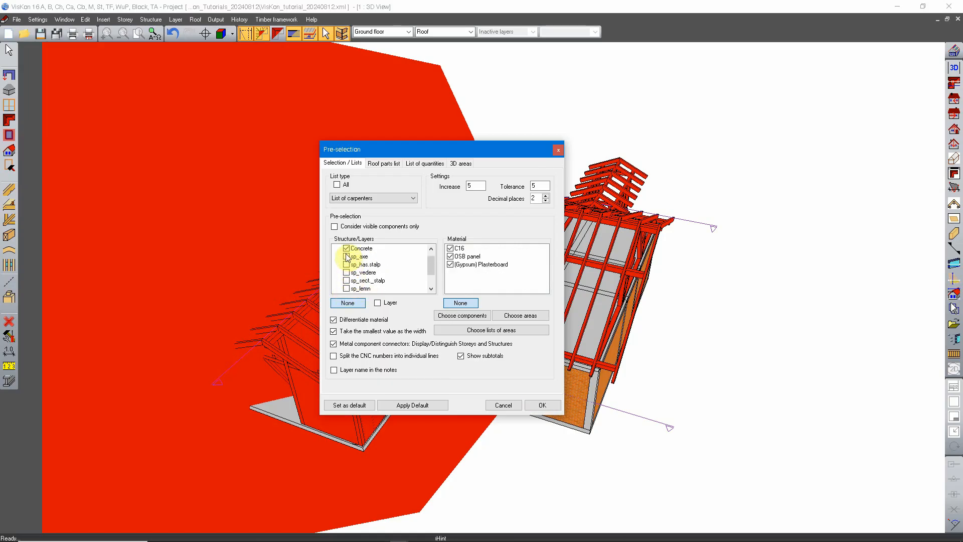
scroll(370, 261, "up", 1)
scroll(366, 269, "down", 3)
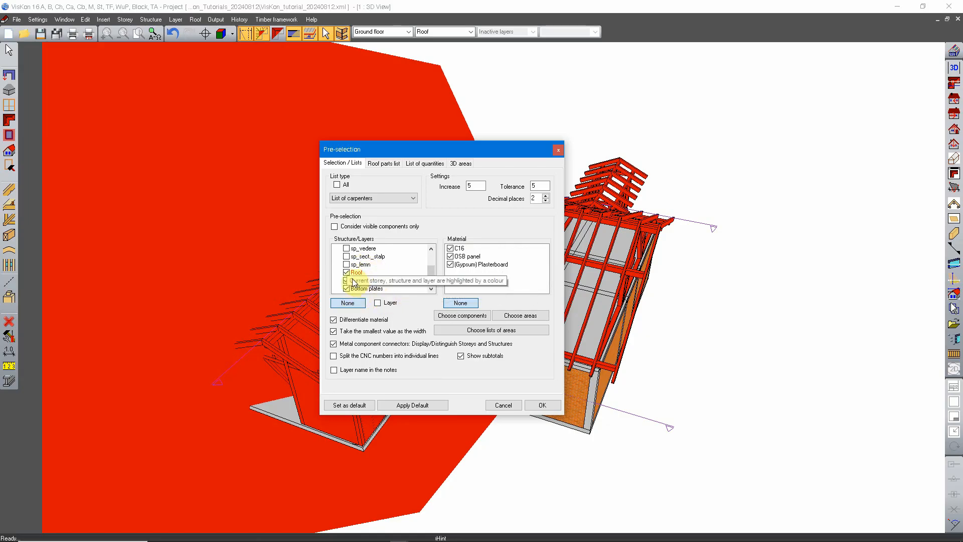
scroll(424, 259, "up", 4)
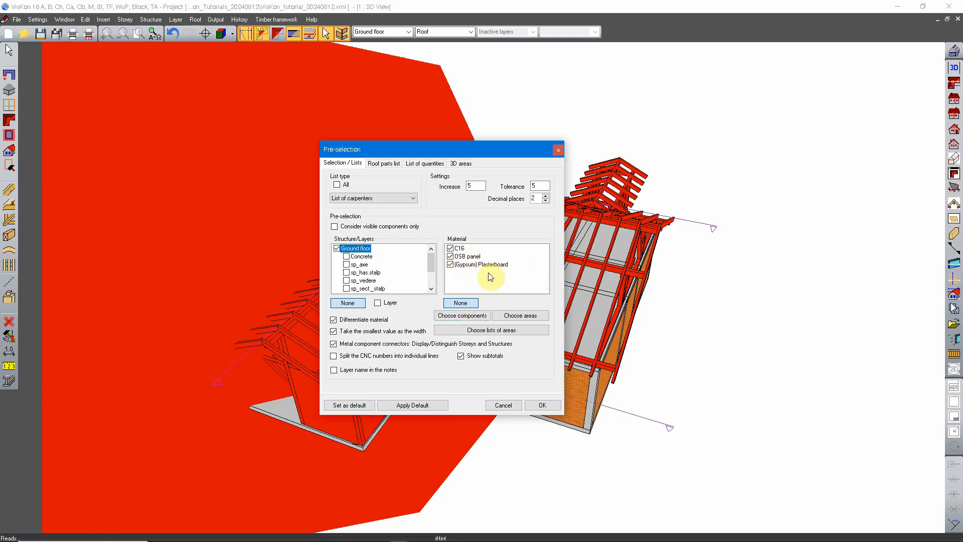
- Exclude the OSB panel and (Gypsum) Plasterboard materials, keeping only C16, and generate the list of carpenters
left_click(450, 257)
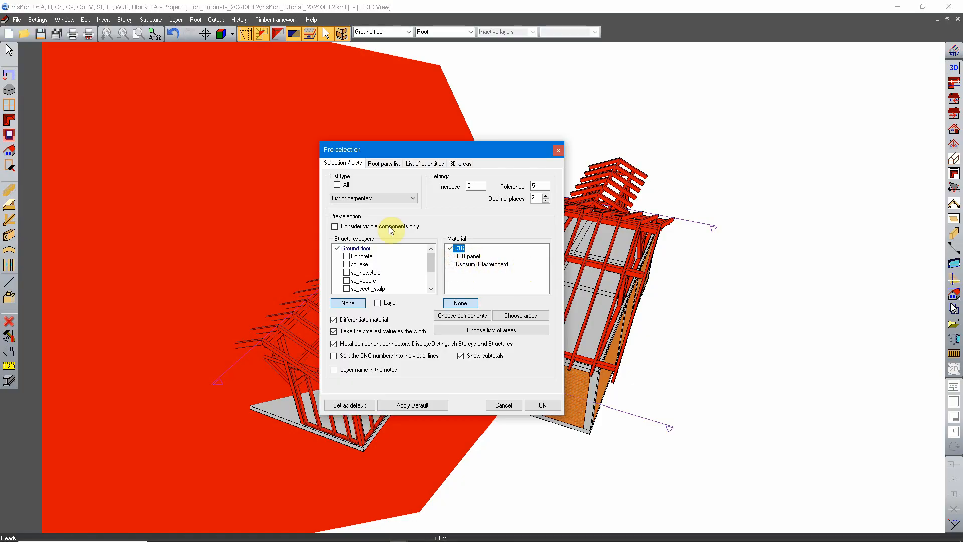
left_click(541, 404)
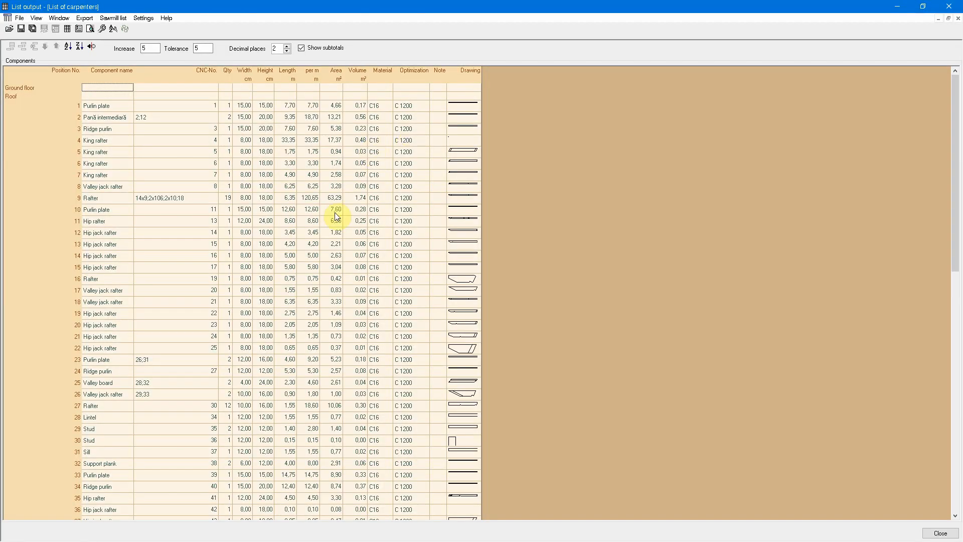
- Examine the components in the list of carpenters, including the subtotals and the total volume per material
scroll(344, 196, "down", 5)
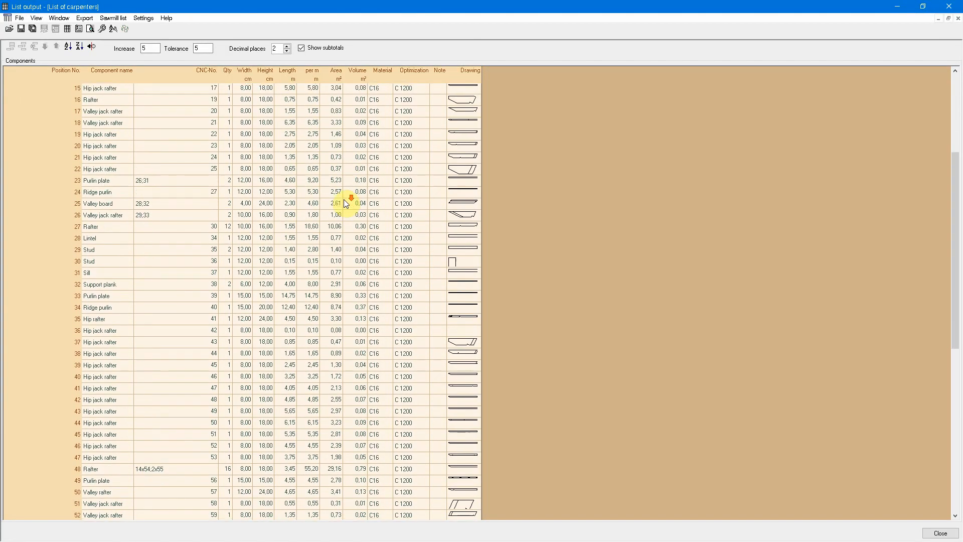
scroll(344, 200, "up", 5)
scroll(430, 173, "down", 15)
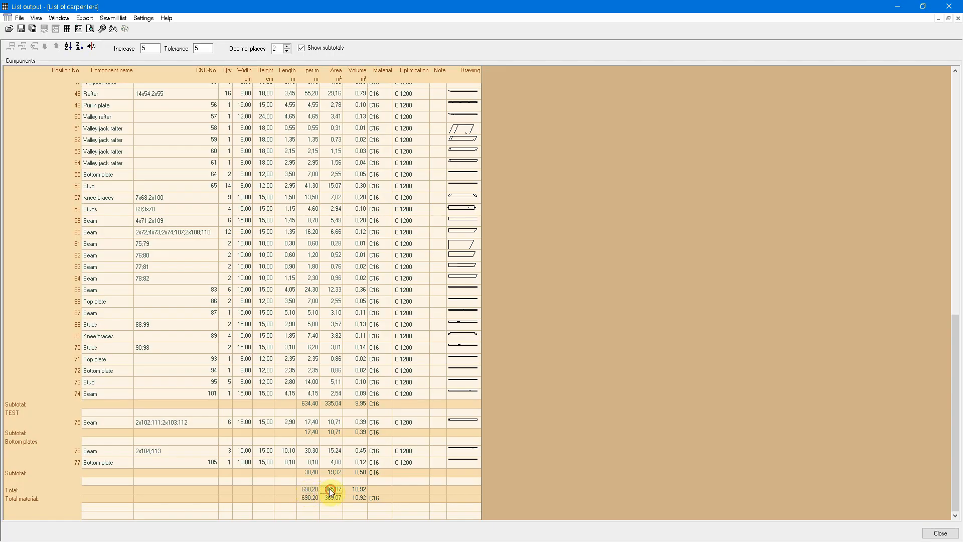
left_click(357, 489)
left_click(357, 488)
left_click(385, 498)
scroll(402, 307, "up", 15)
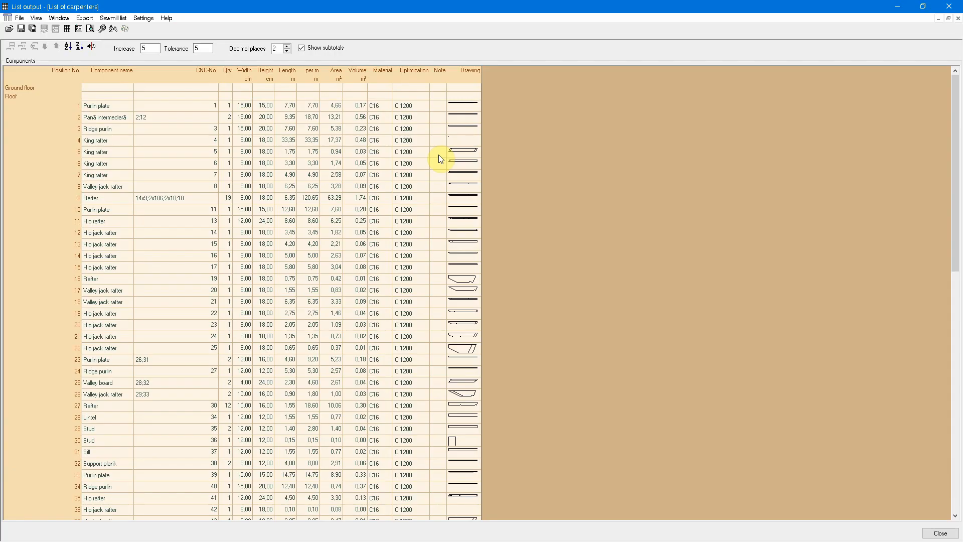
- Open the print settings for the list of carpenters and position the dialog over the list
left_click(180, 97)
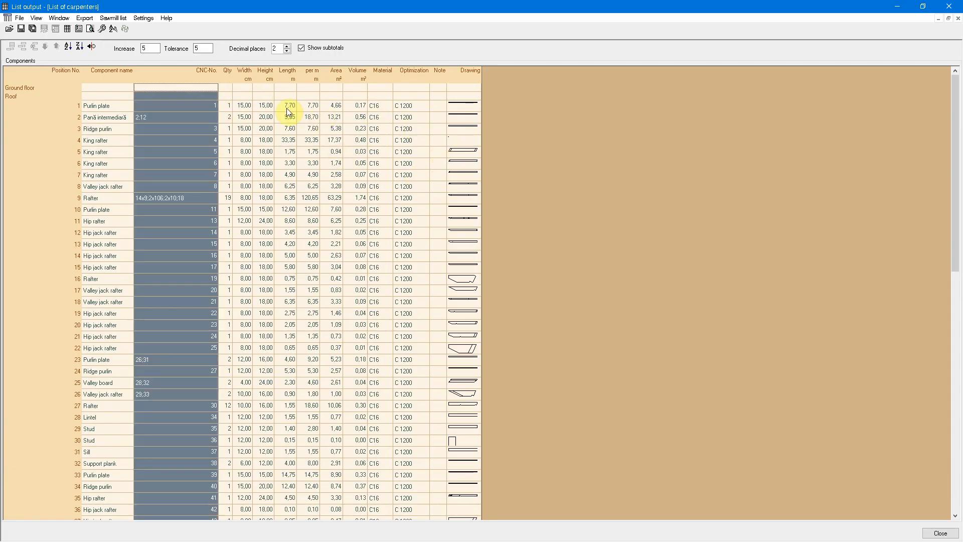
left_click(102, 29)
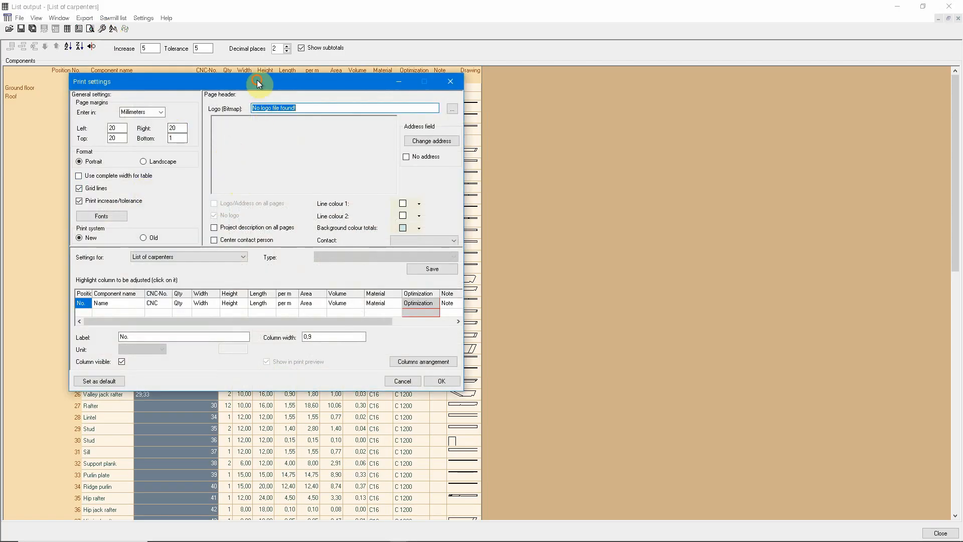
left_click_drag(257, 80, 428, 135)
mouse_move(522, 377)
left_mouse_down()
mouse_move(598, 381)
mouse_move(511, 374)
left_mouse_up()
left_click_drag(392, 377, 370, 367)
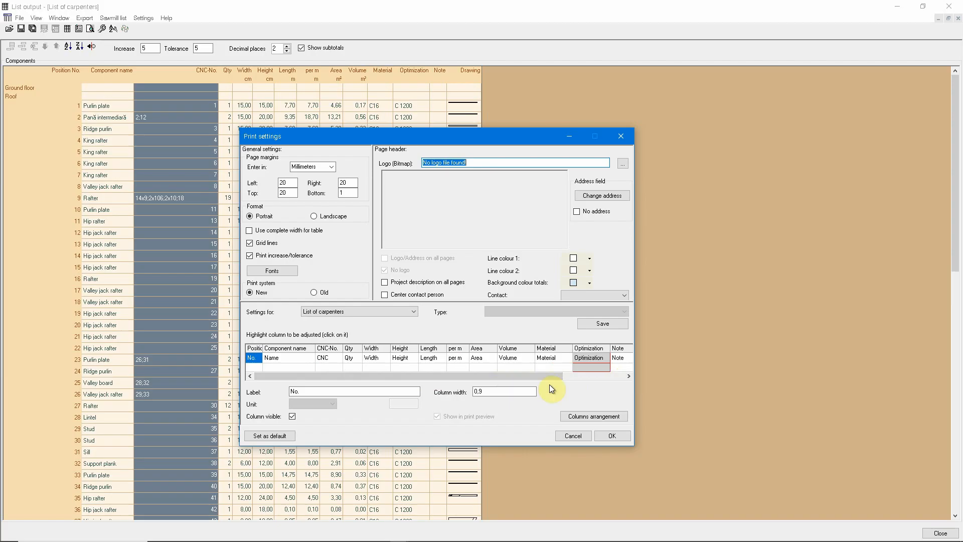
- Check the settings of several list columns and make the per m column not visible in the print settings
left_click(476, 357)
left_click(431, 354)
left_click(399, 354)
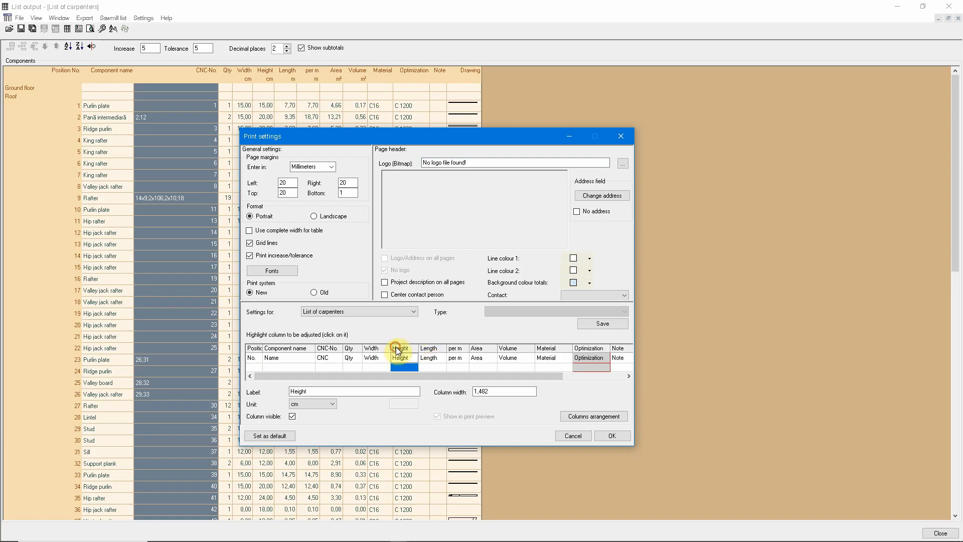
left_click(473, 354)
left_click(372, 356)
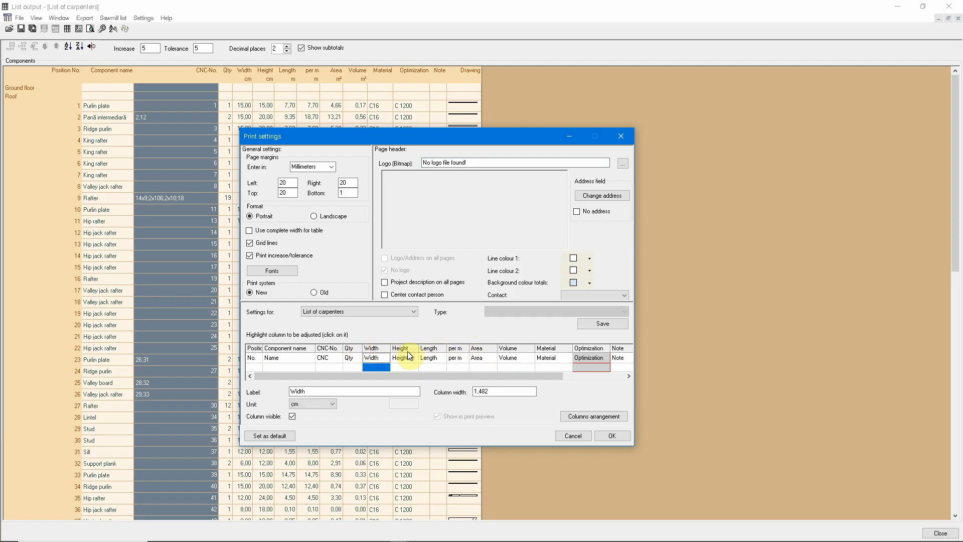
left_click(458, 353)
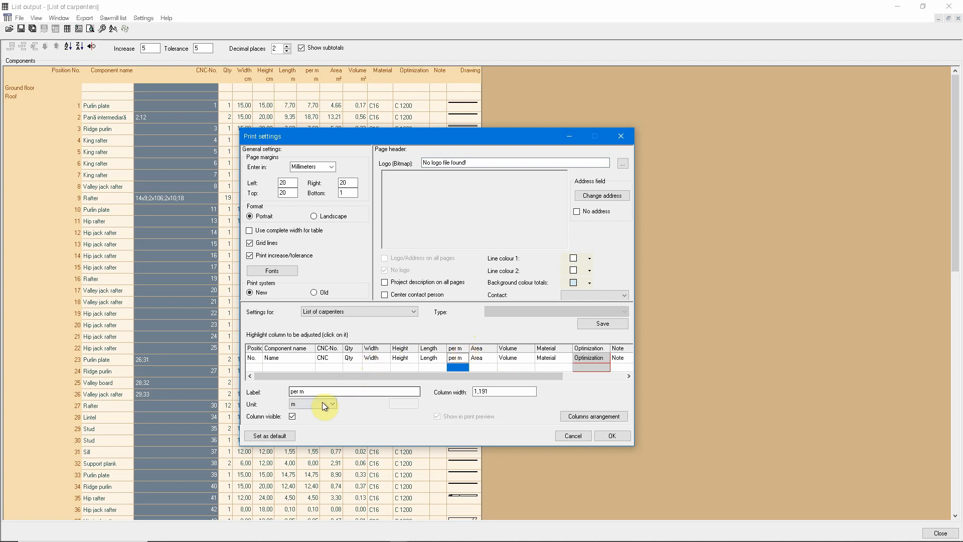
left_click(293, 418)
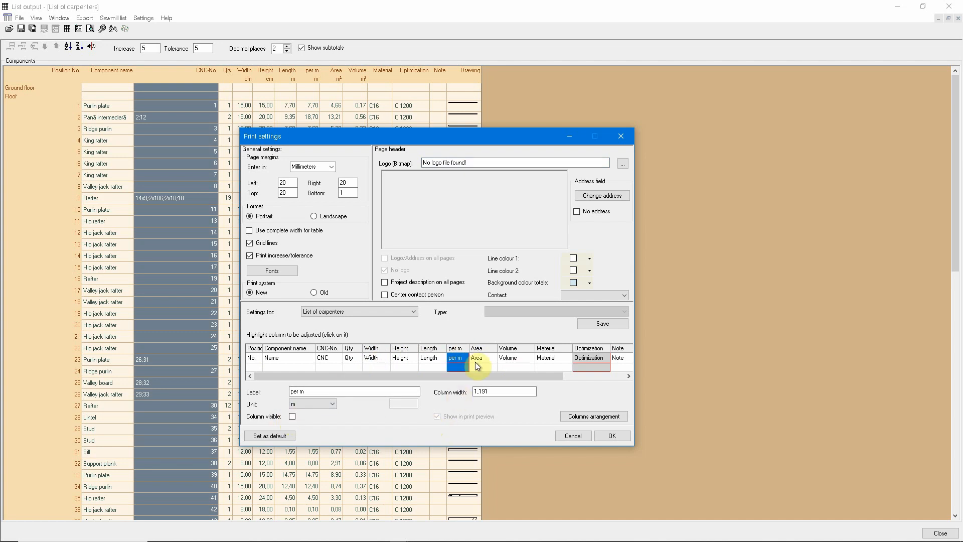
left_click(597, 434)
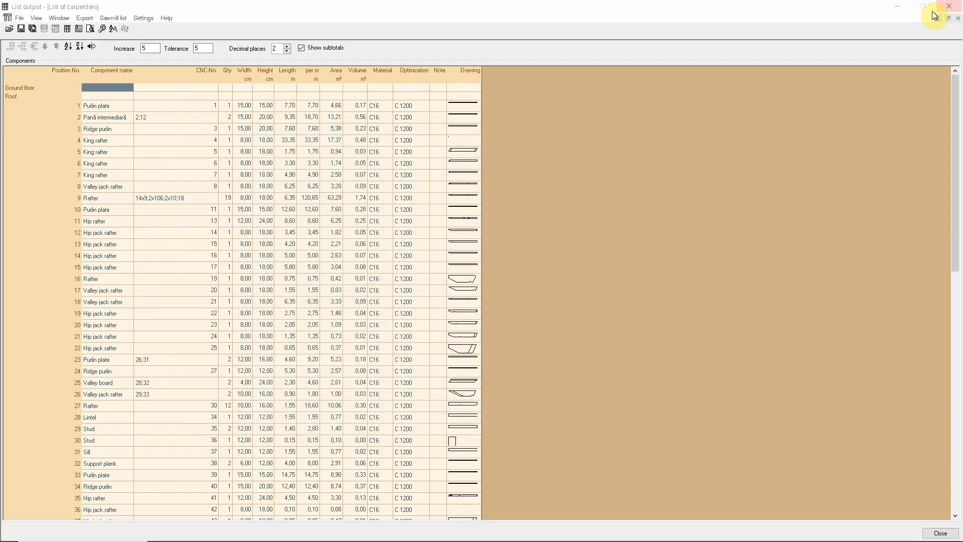
- End the list output, adopting the saw list position numbers and saving the changed settings
left_click(949, 6)
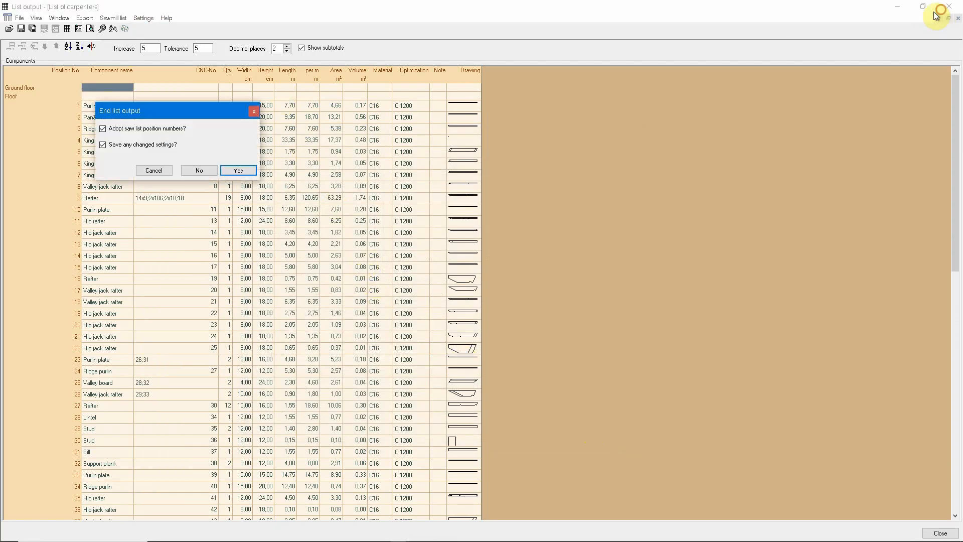
left_click(238, 170)
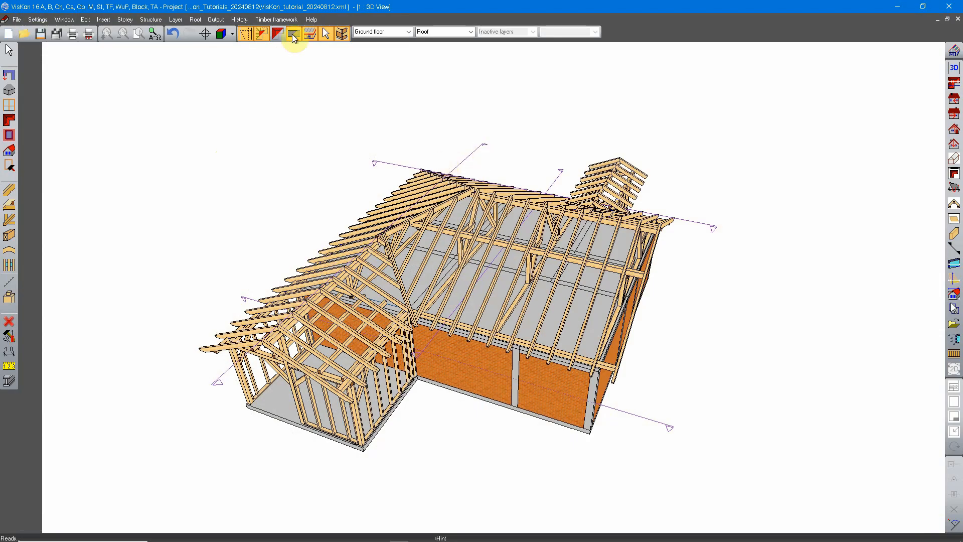
- Start the computation list output again and exclude the OSB panel and (Gypsum) Plasterboard materials
left_click(216, 20)
left_click(260, 50)
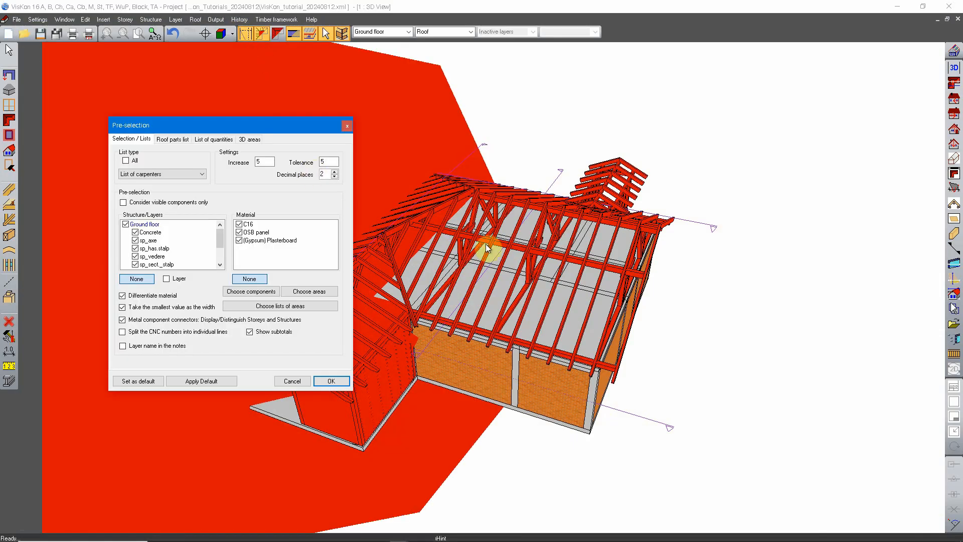
left_click(240, 233)
left_click(239, 241)
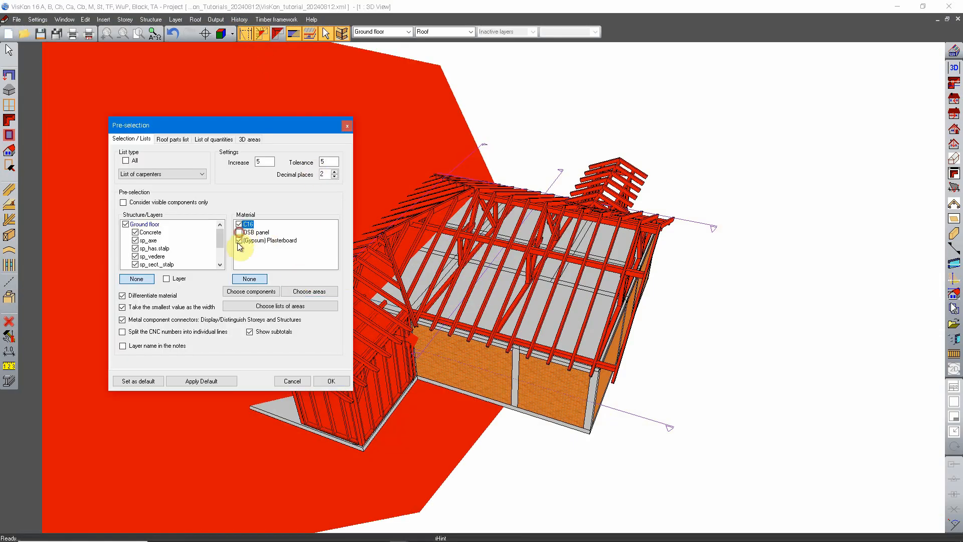
- Include only the Roof, TEST and Bottom plates layers with C16 material and generate the list of carpenters
left_click(125, 225)
scroll(132, 246, "down", 2)
left_click(135, 248)
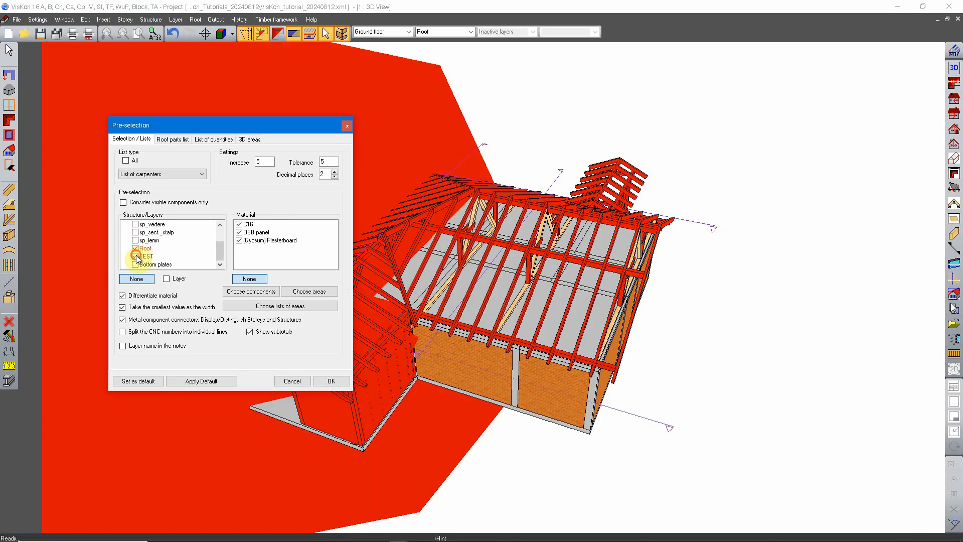
left_click(136, 256)
left_click(136, 262)
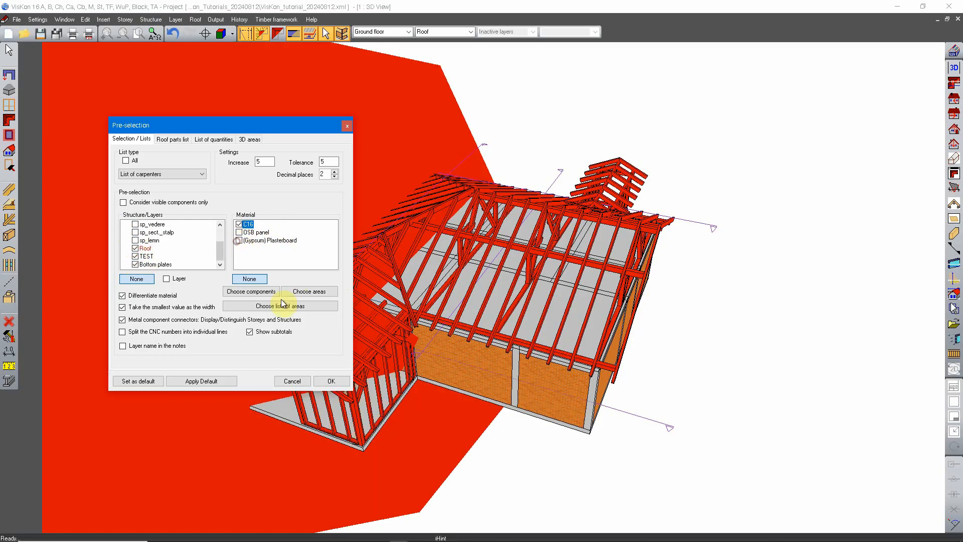
left_click(331, 381)
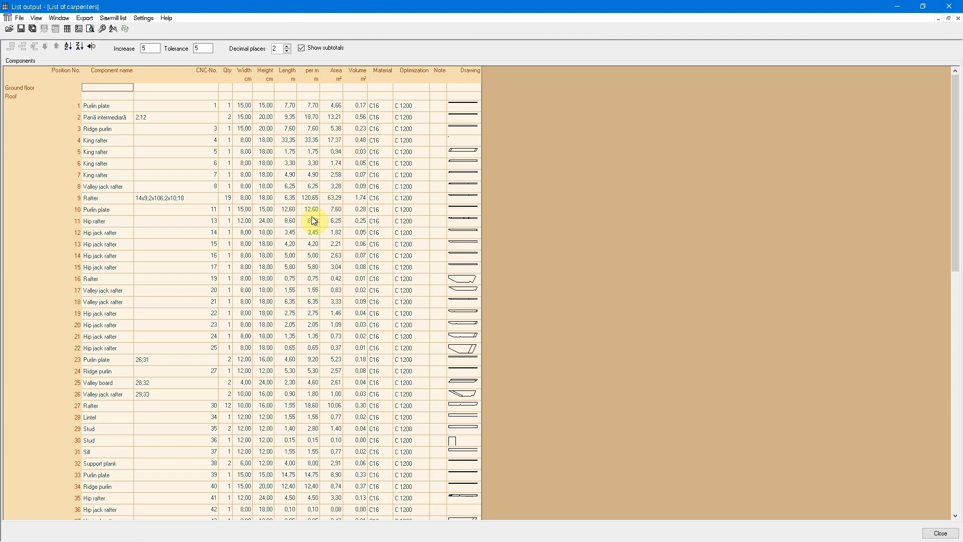
- Move the per m column between Note and Drawing in the list's column arrangement, apply the print settings and check the new order
scroll(304, 166, "down", 2)
scroll(299, 236, "up", 2)
left_click(308, 73)
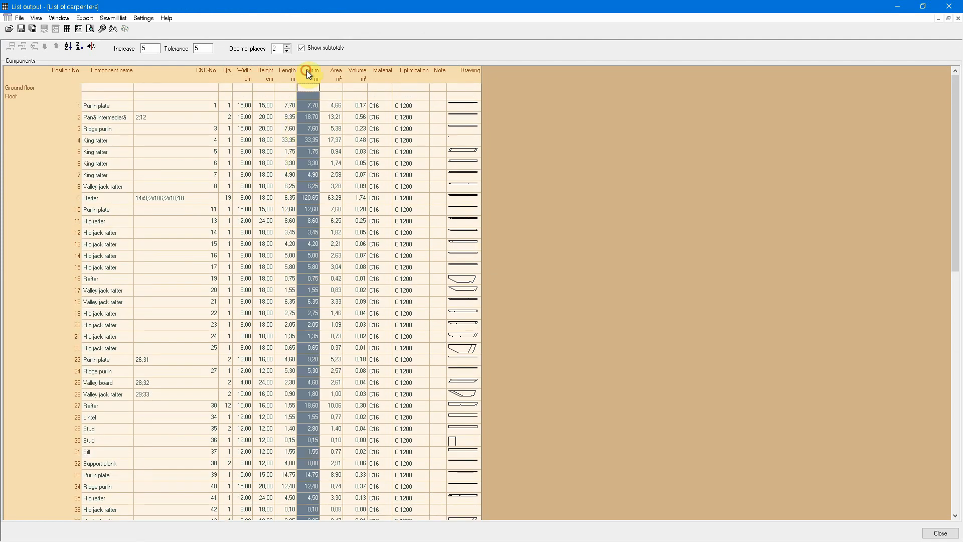
left_click(101, 28)
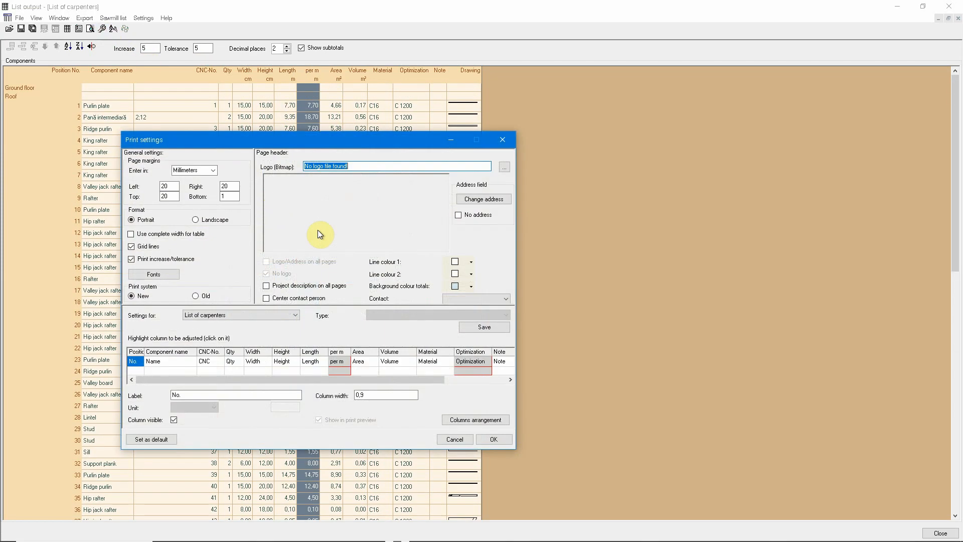
left_click(340, 361)
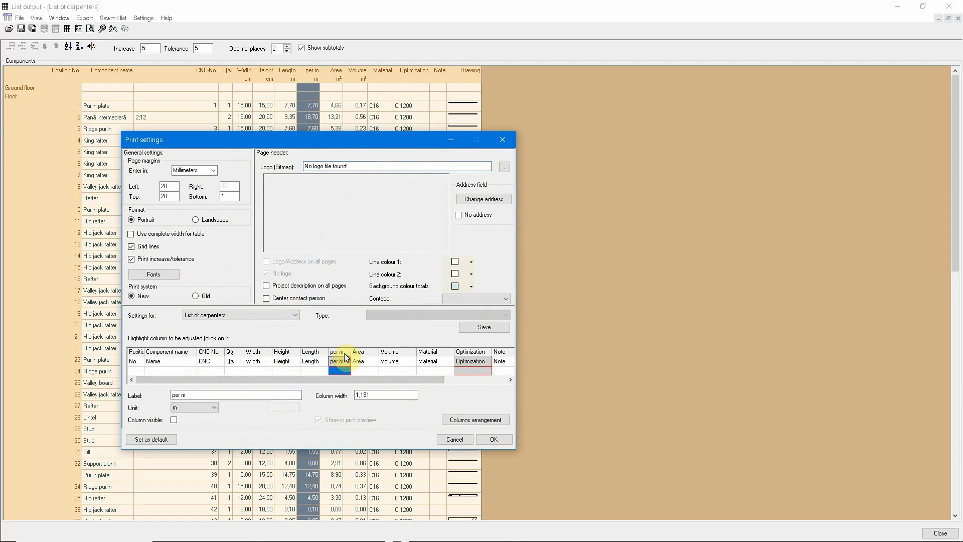
left_click(454, 420)
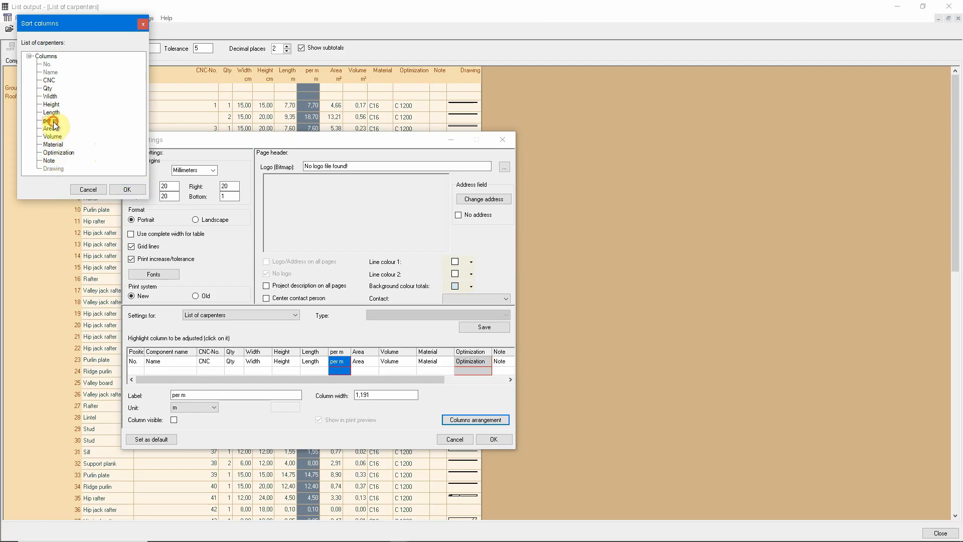
mouse_move(55, 160)
left_mouse_down()
mouse_move(49, 84)
mouse_move(53, 144)
left_mouse_up()
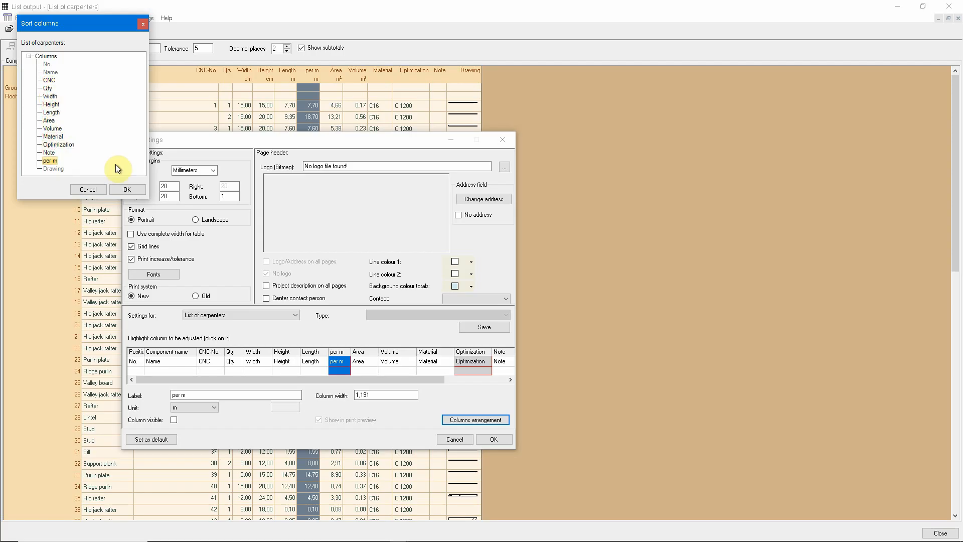
left_click(125, 190)
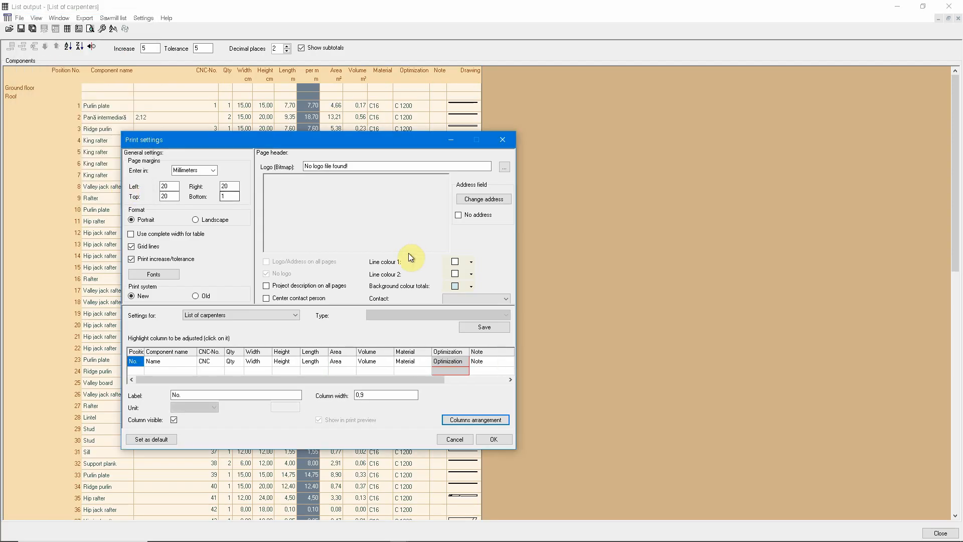
left_click(484, 436)
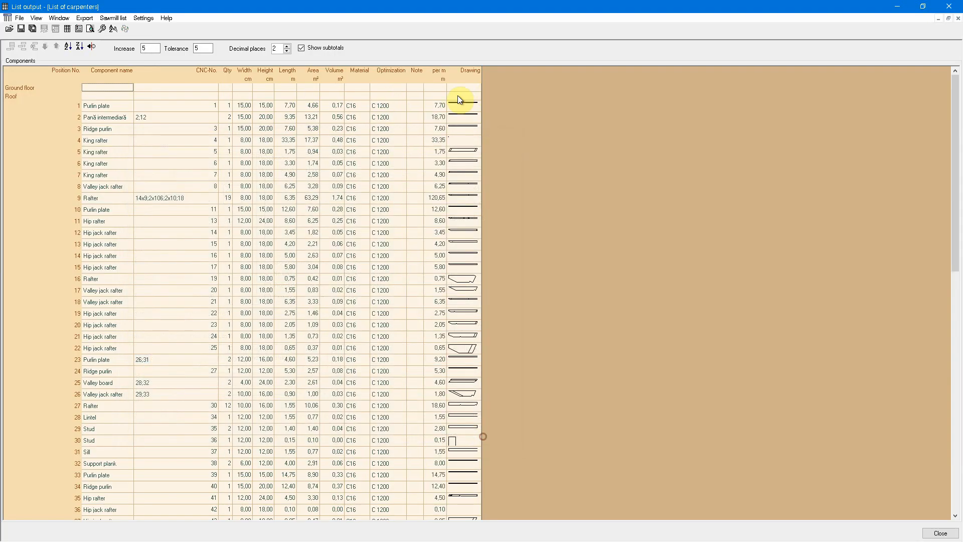
left_click(432, 80)
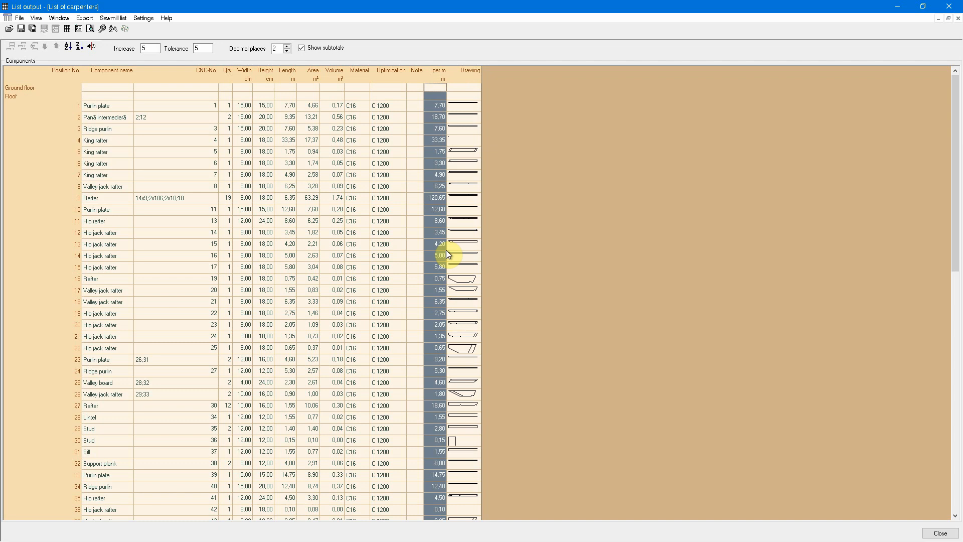
left_click(337, 70)
left_click(203, 75)
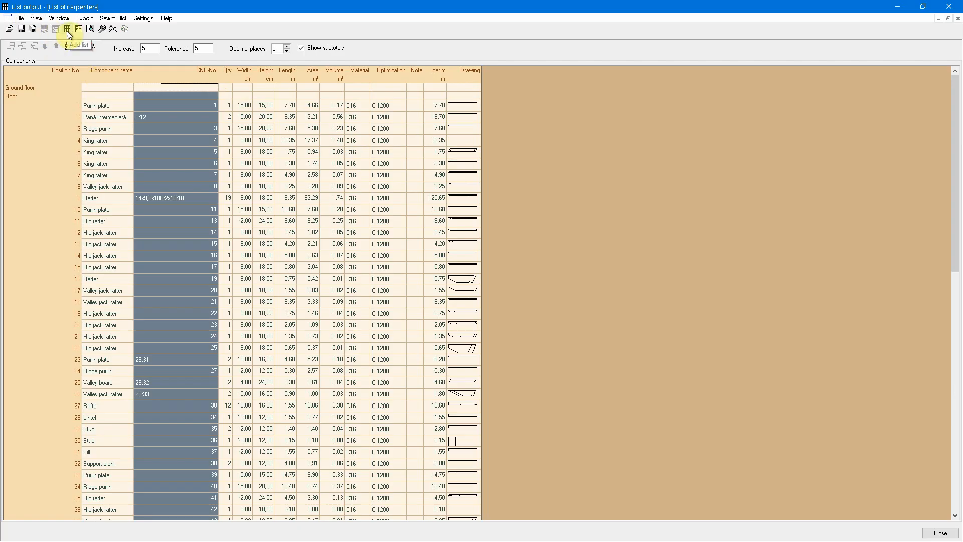
left_click(84, 18)
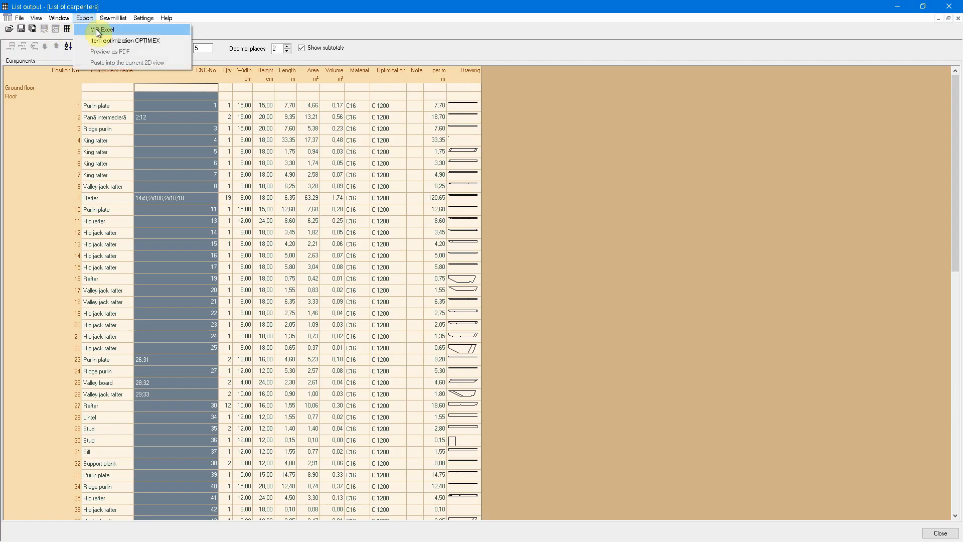
left_click(98, 31)
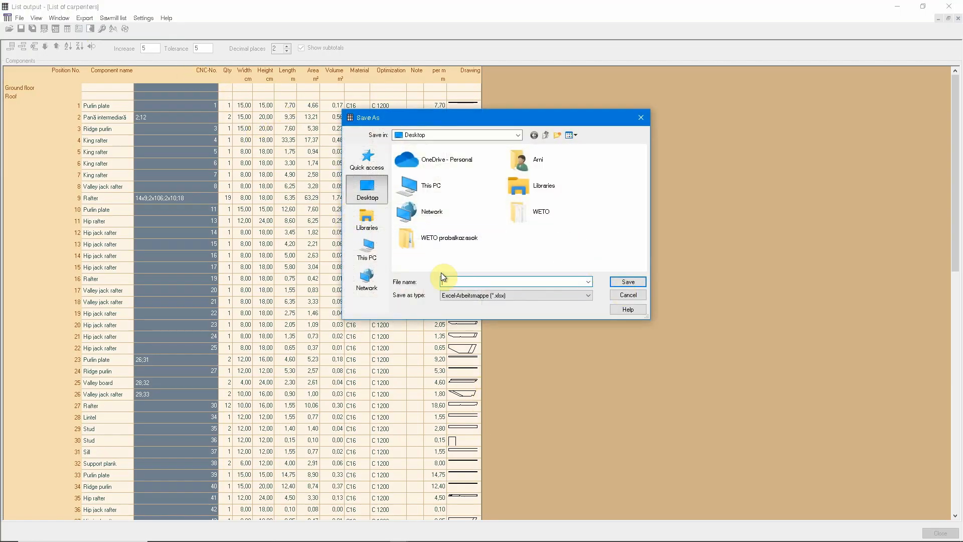
left_click(628, 295)
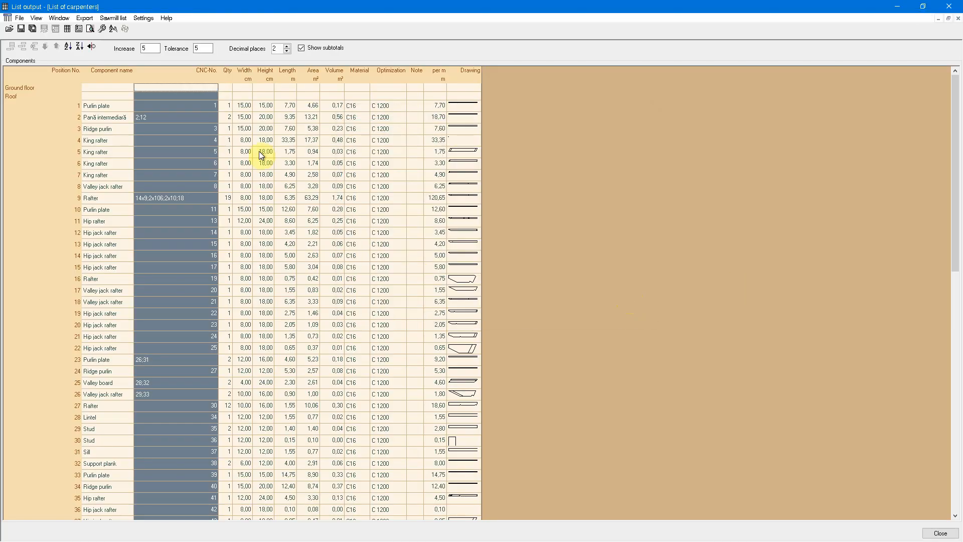
scroll(345, 311, "down", 15)
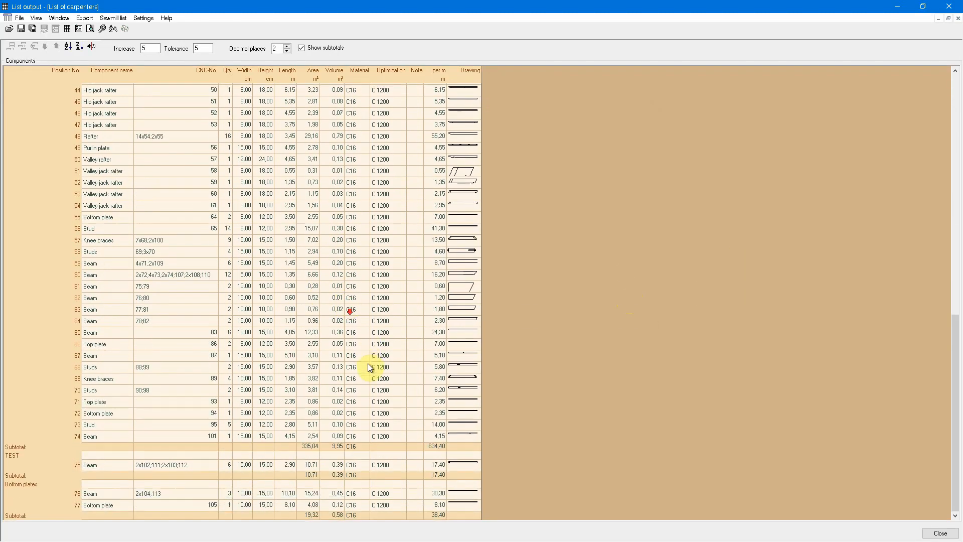
scroll(374, 400, "up", 8)
scroll(400, 384, "up", 12)
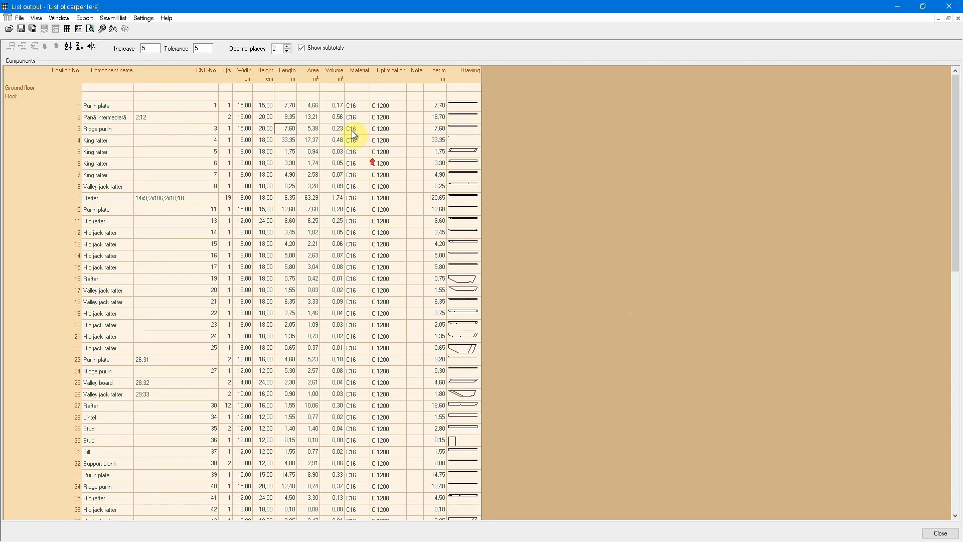
left_click(86, 19)
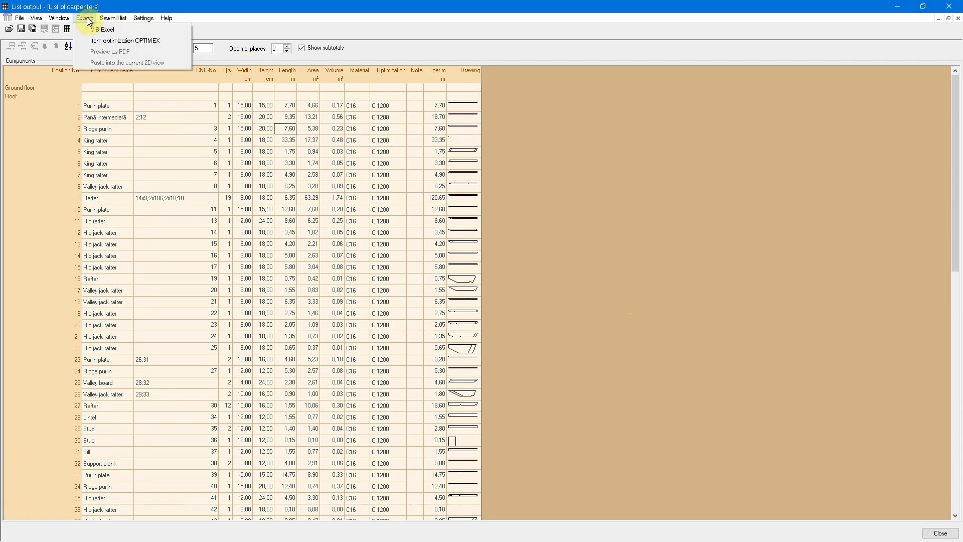
mouse_move(68, 20)
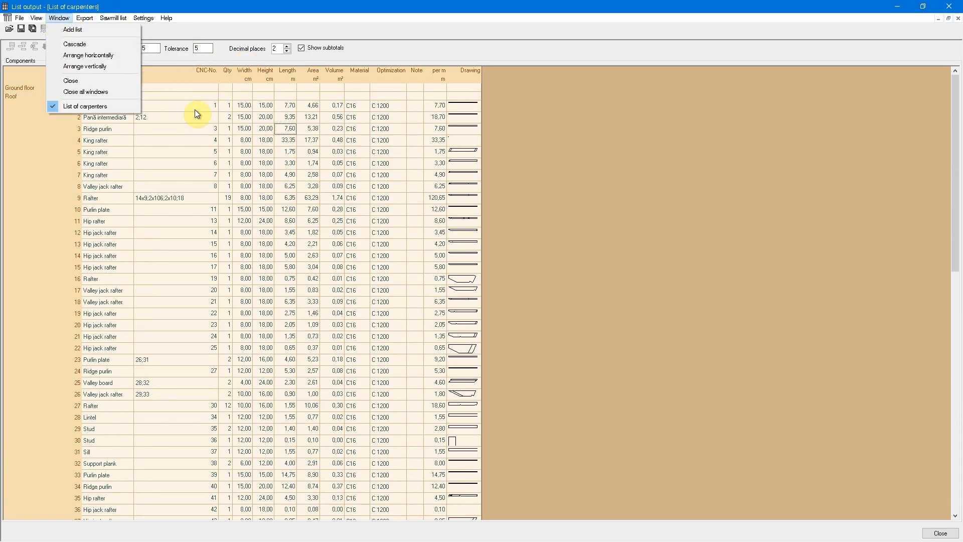
left_click(14, 152)
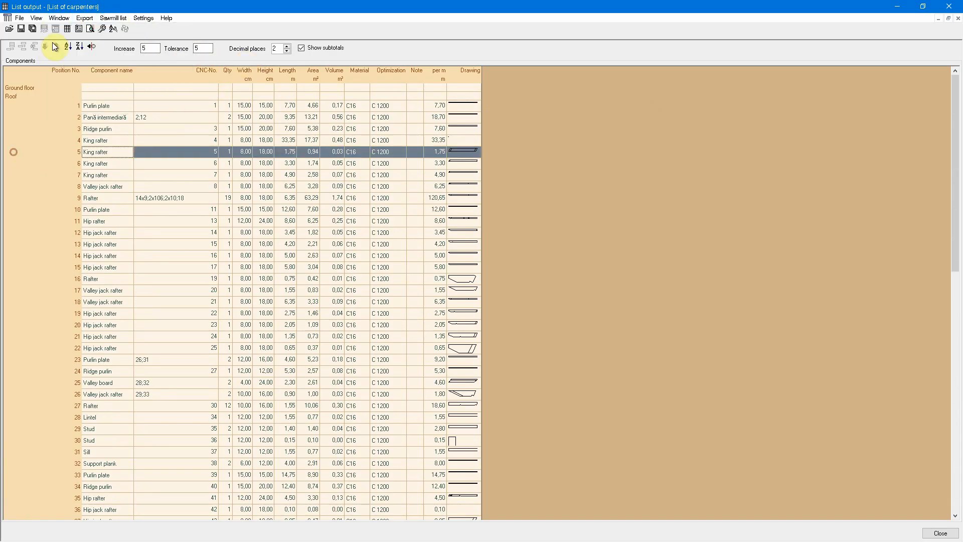
- Generate the print preview of the list of carpenters and look through its four pages
left_click(91, 30)
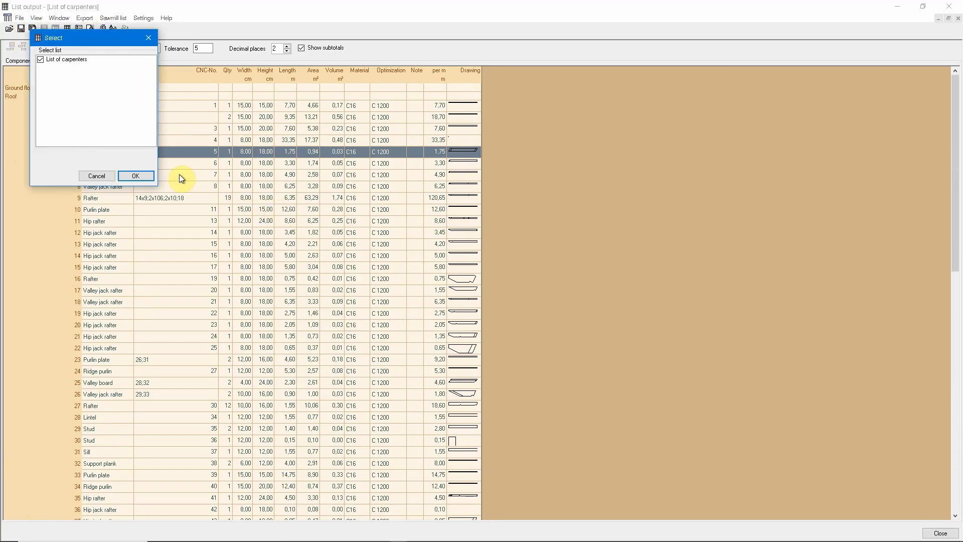
left_click(119, 175)
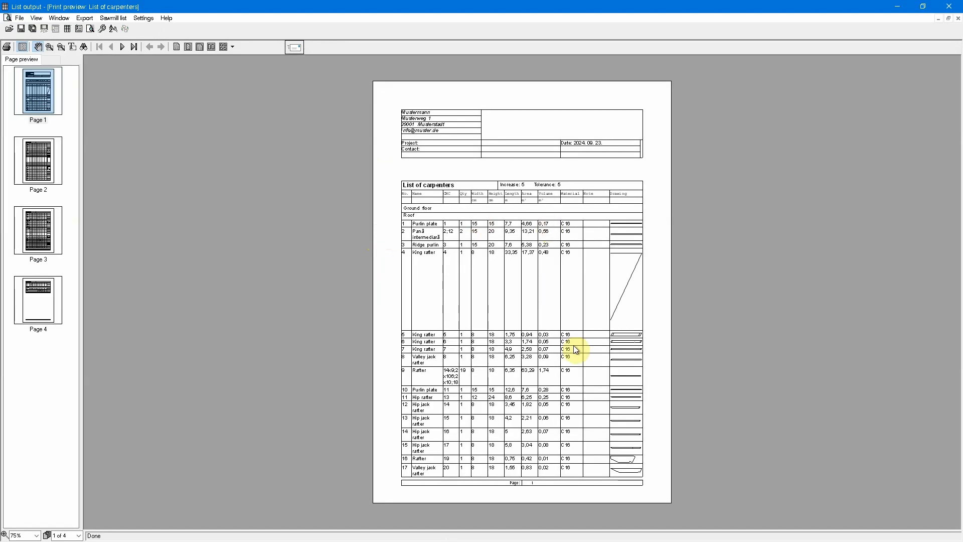
left_click(24, 157)
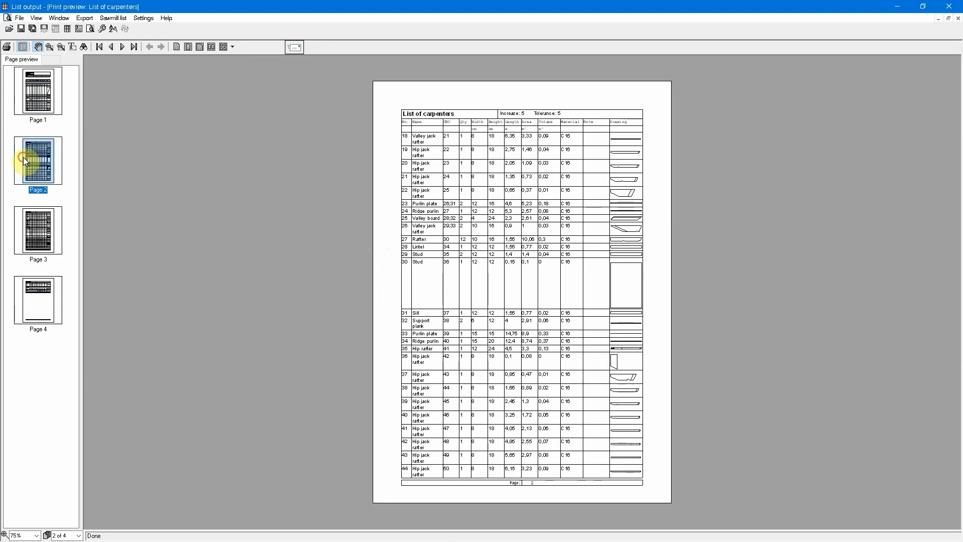
left_click(57, 230)
left_click(49, 300)
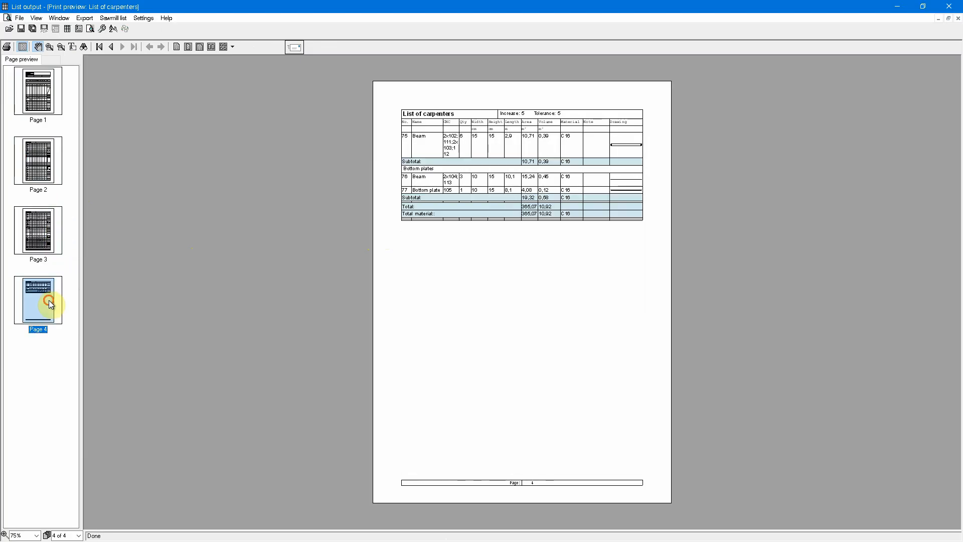
left_click(49, 228)
left_click(48, 180)
left_click(46, 111)
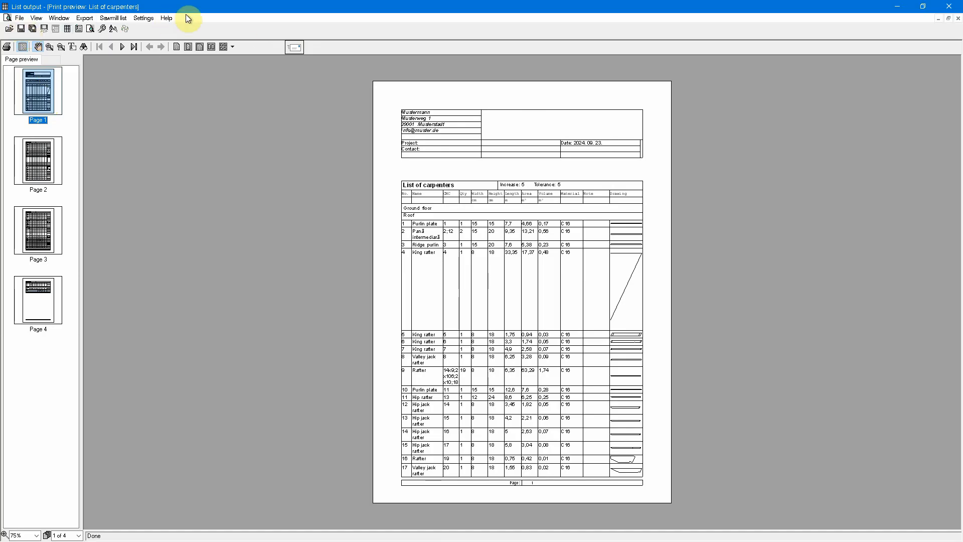
- End the list output with the saw list position numbers adopted and the changed settings saved, returning to the 3D model
left_click(946, 7)
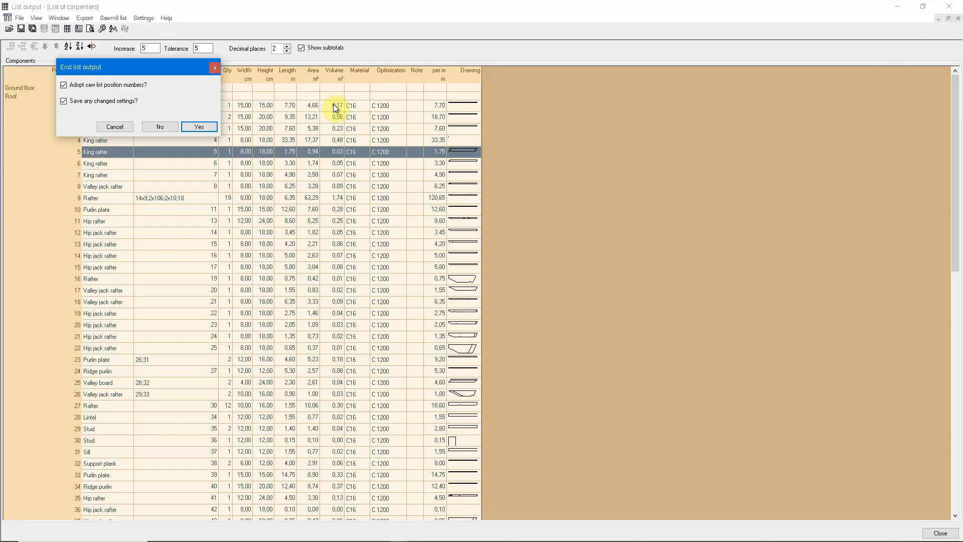
left_click(187, 127)
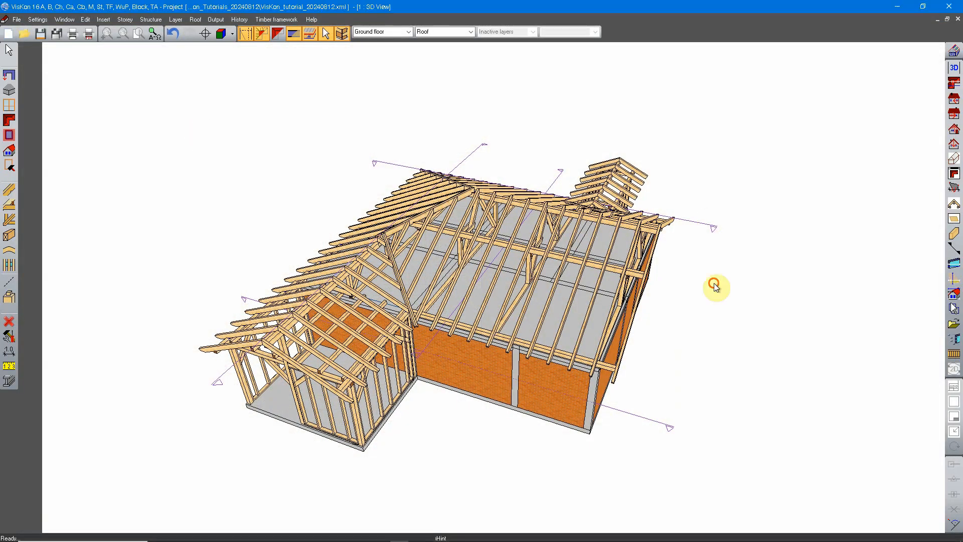
left_click_drag(648, 235, 672, 309)
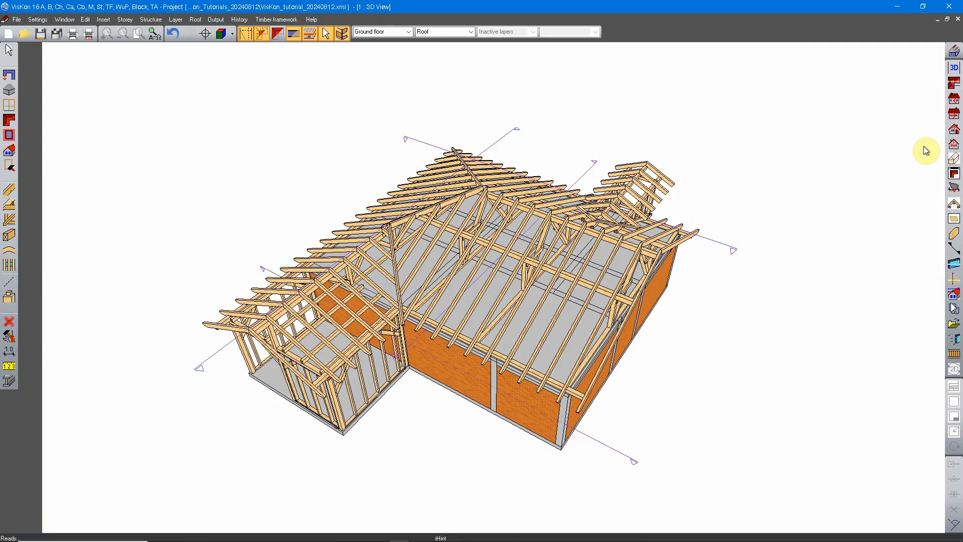
- Open the 2D view TEST 1 and bring cross section C-C into close view
left_click(948, 325)
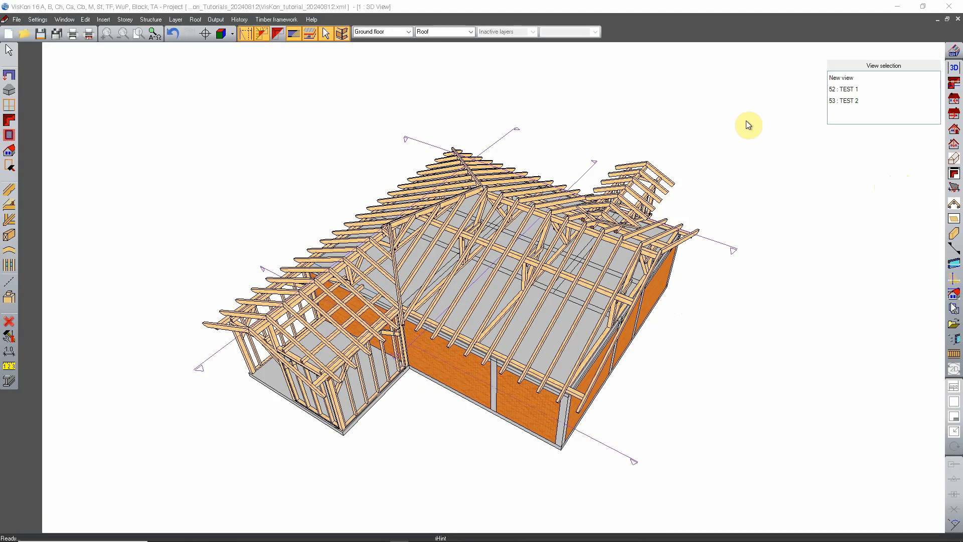
left_click(845, 89)
scroll(592, 258, "down", 2)
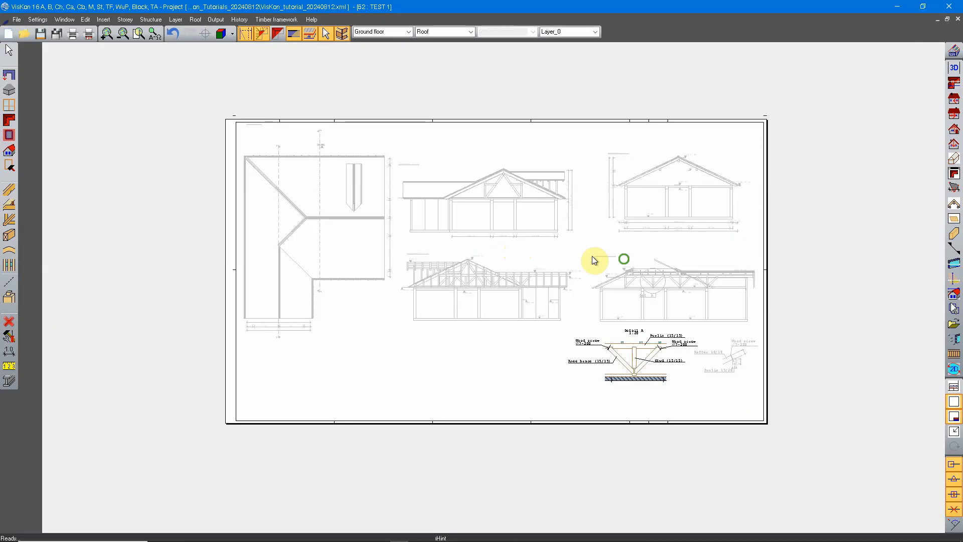
scroll(452, 256, "up", 4)
middle_click_drag(341, 267, 348, 267)
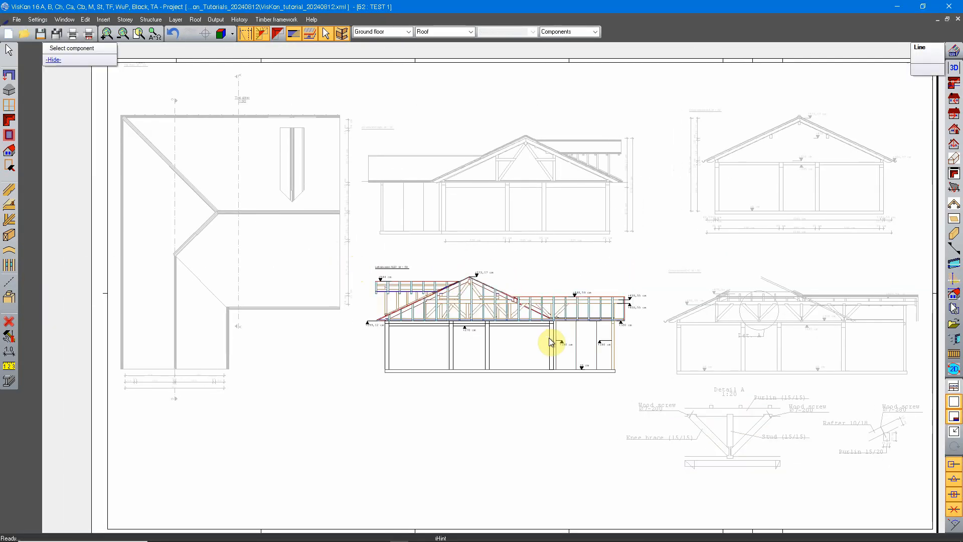
mouse_move(802, 303)
middle_mouse_down()
mouse_move(457, 229)
mouse_move(472, 251)
mouse_move(494, 252)
mouse_move(453, 228)
middle_mouse_up()
scroll(455, 231, "up", 4)
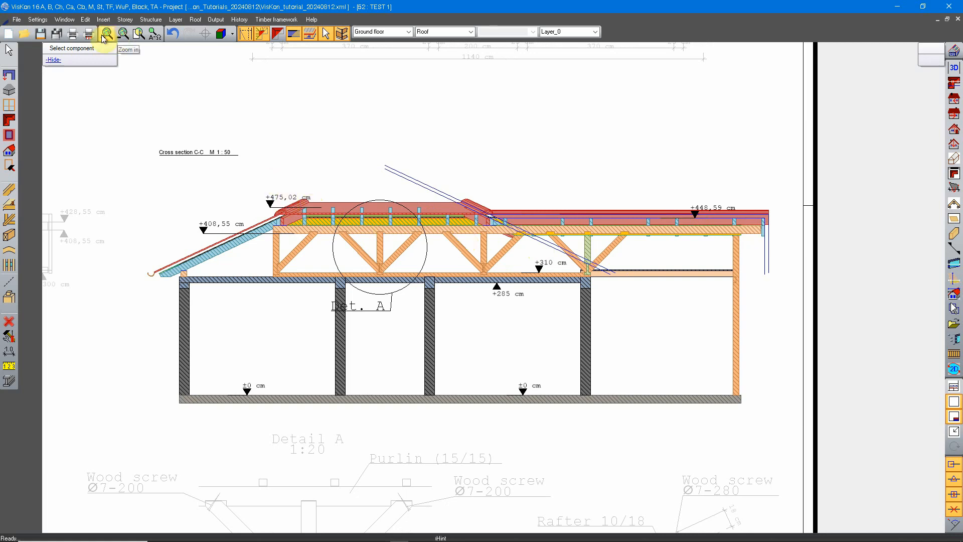
- Turn on the sawmill list piece number labels and inspect them on the timbers of cross section C-C
left_click(35, 18)
mouse_move(63, 111)
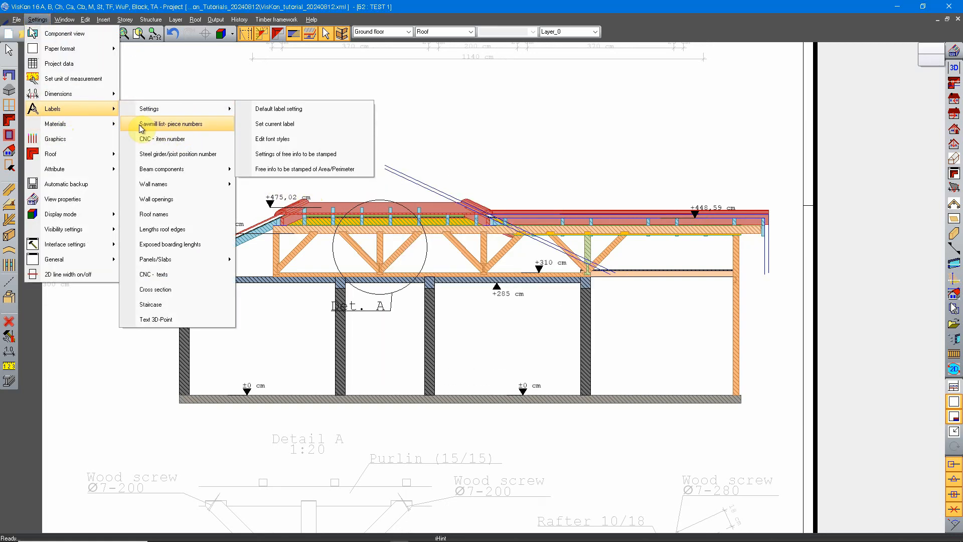
left_click(199, 126)
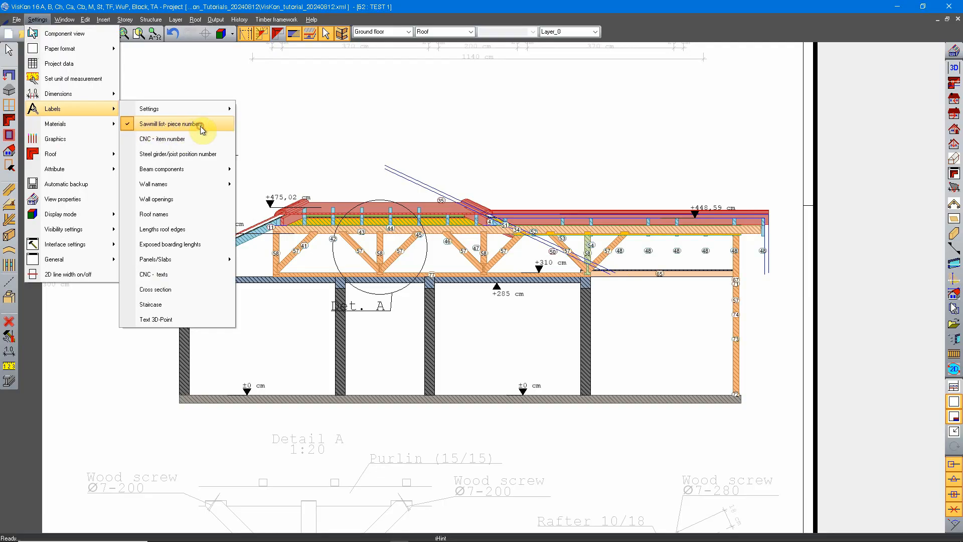
middle_click_drag(747, 250, 659, 265)
scroll(660, 266, "up", 5)
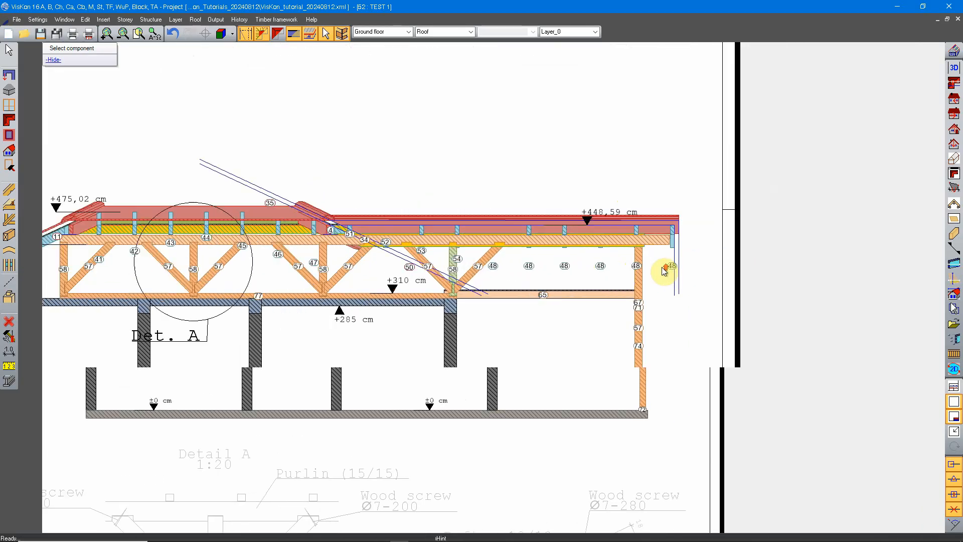
scroll(633, 275, "down", 4)
middle_click_drag(474, 336, 559, 259)
scroll(559, 261, "down", 6)
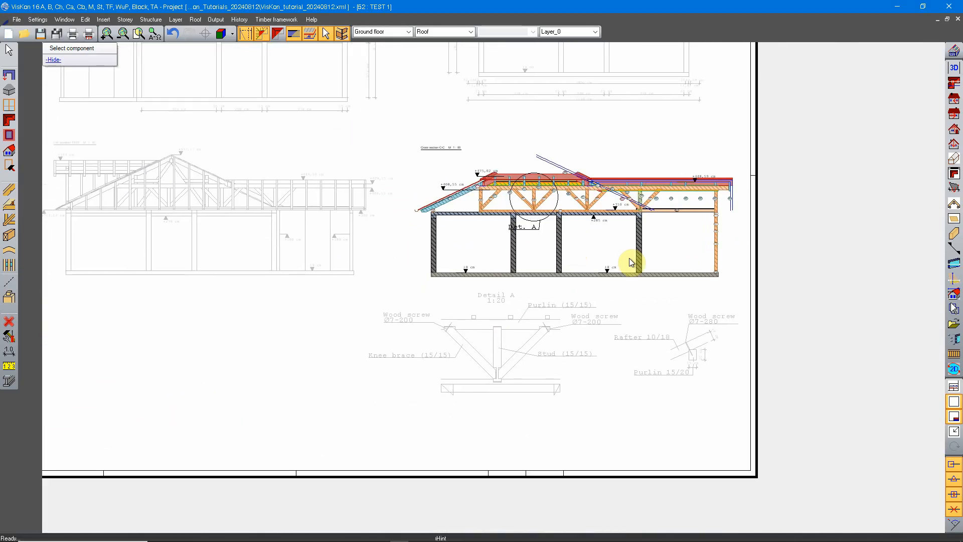
middle_click_drag(535, 239, 490, 272)
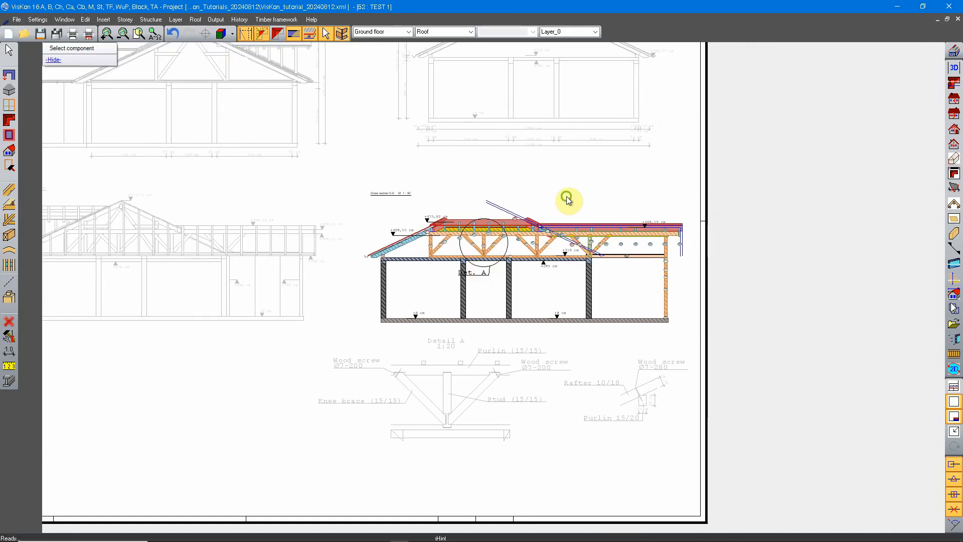
scroll(570, 200, "down", 2)
scroll(545, 277, "up", 2)
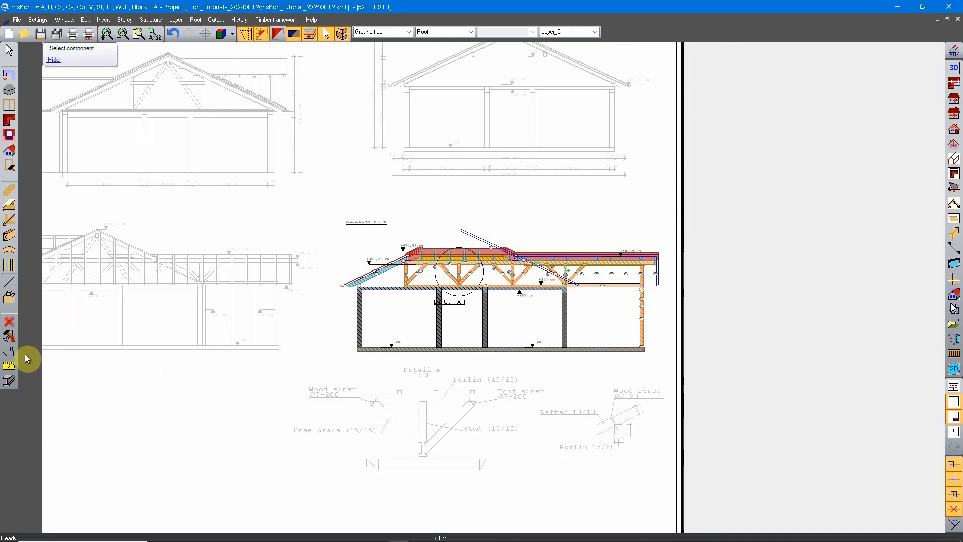
- Insert the component list as a text label with all list columns used, dropping it in the empty area beside Detail A
left_click(9, 352)
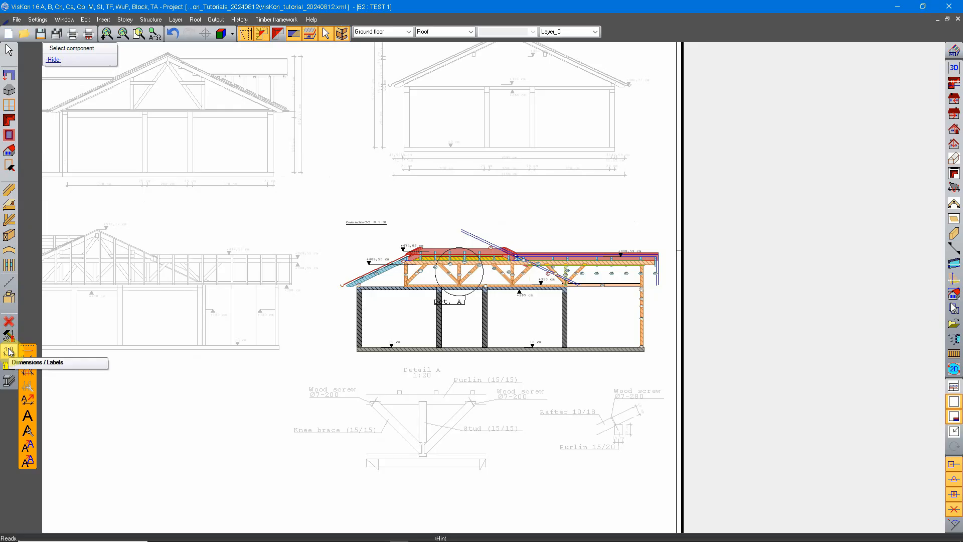
left_click(29, 420)
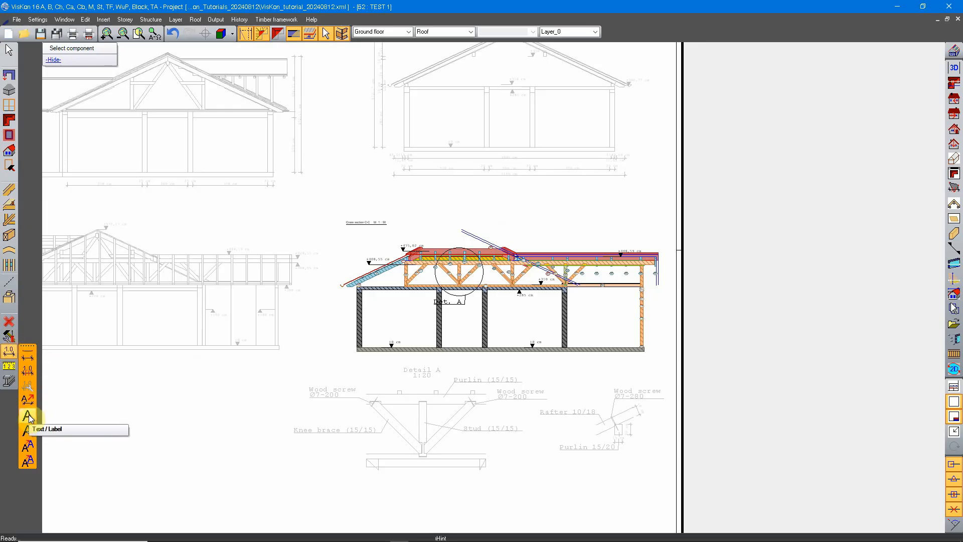
left_click(29, 418)
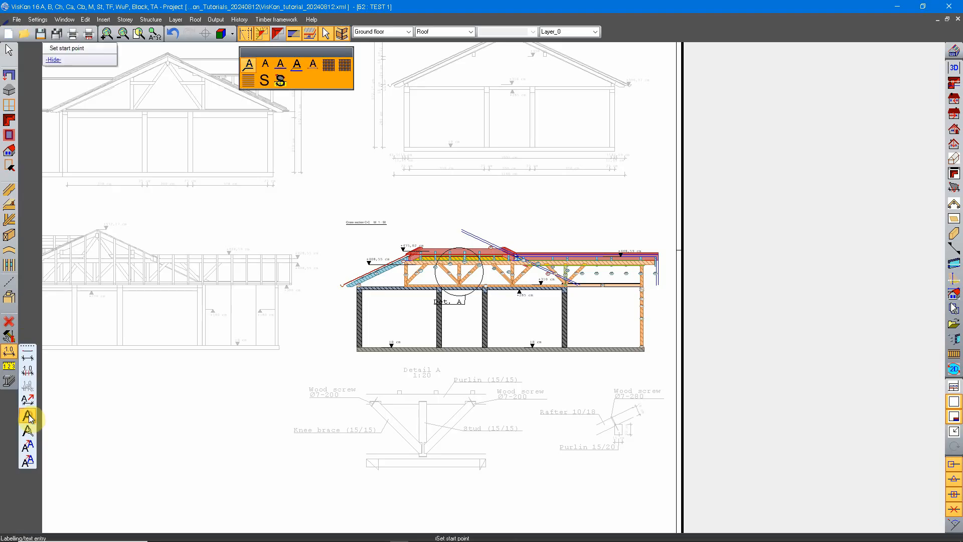
left_click(329, 65)
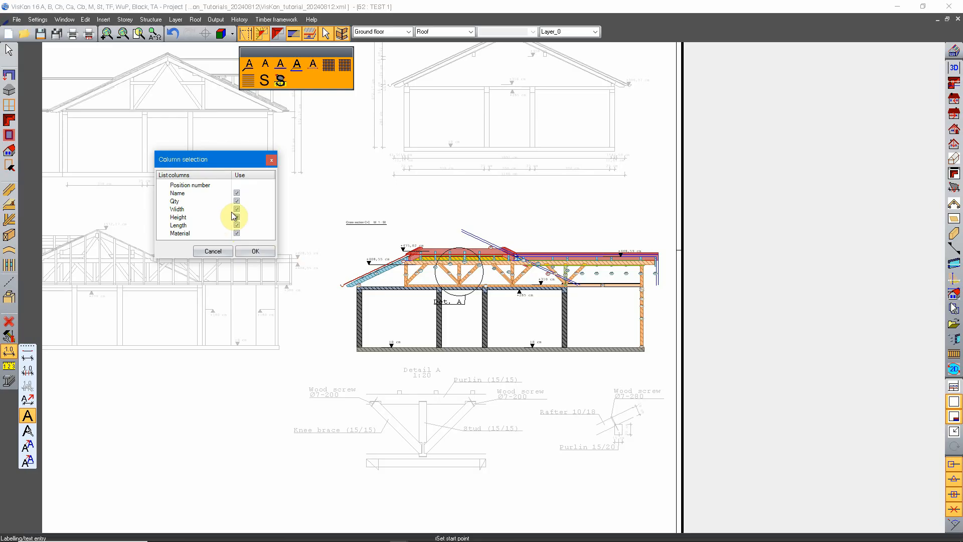
left_click_drag(202, 159, 300, 203)
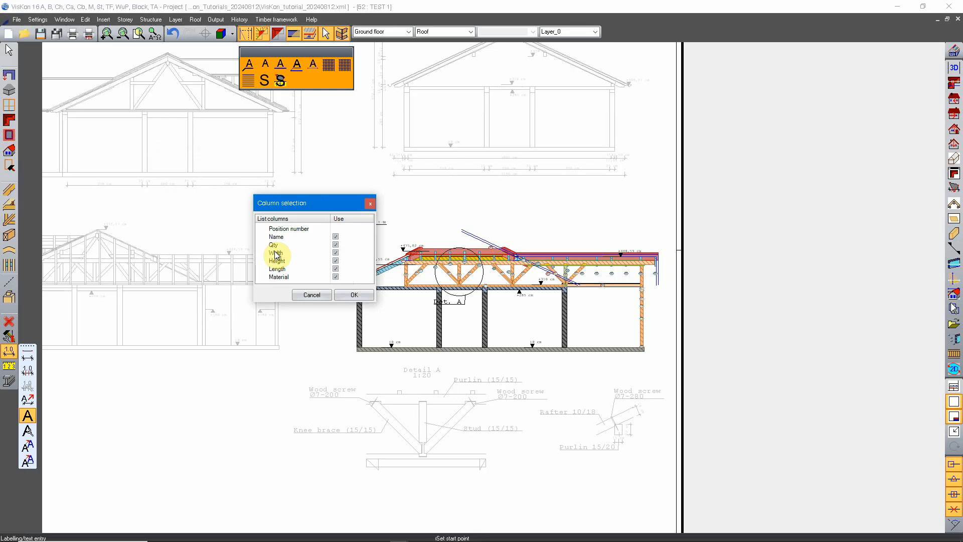
left_click(359, 294)
middle_click_drag(298, 326, 385, 221)
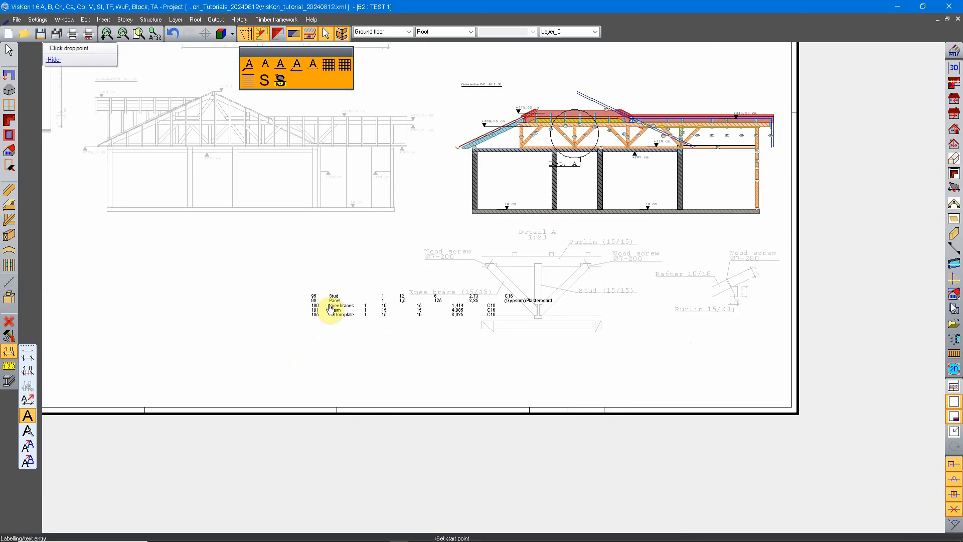
middle_click_drag(145, 389, 193, 405)
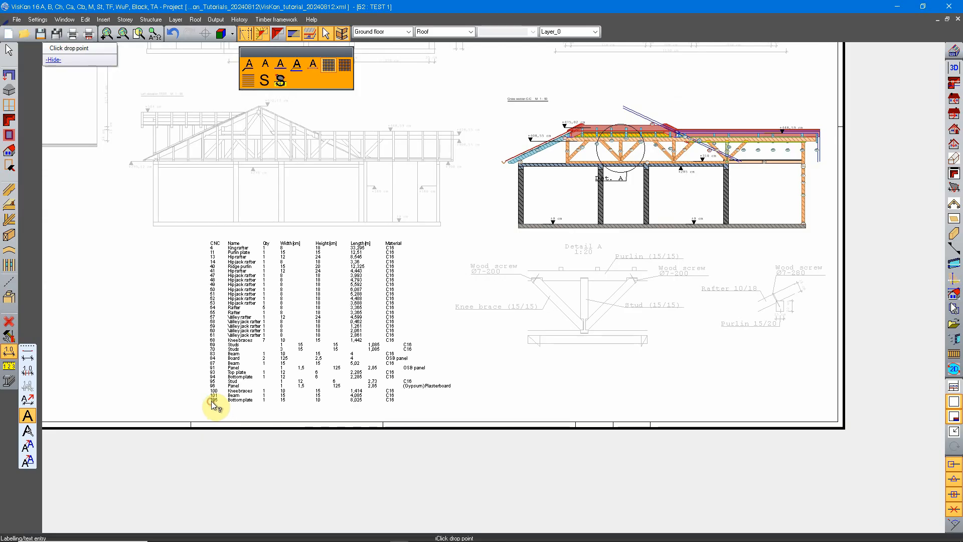
left_click(211, 406)
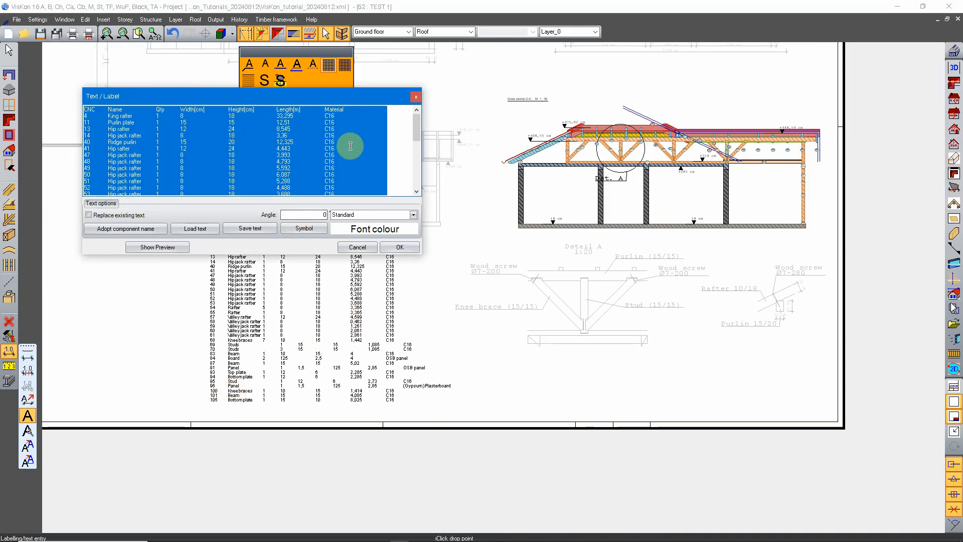
- Set the list label's font to Arial_12_Bold and its font colour to red
mouse_move(257, 99)
left_mouse_down()
mouse_move(522, 200)
mouse_move(432, 167)
left_mouse_up()
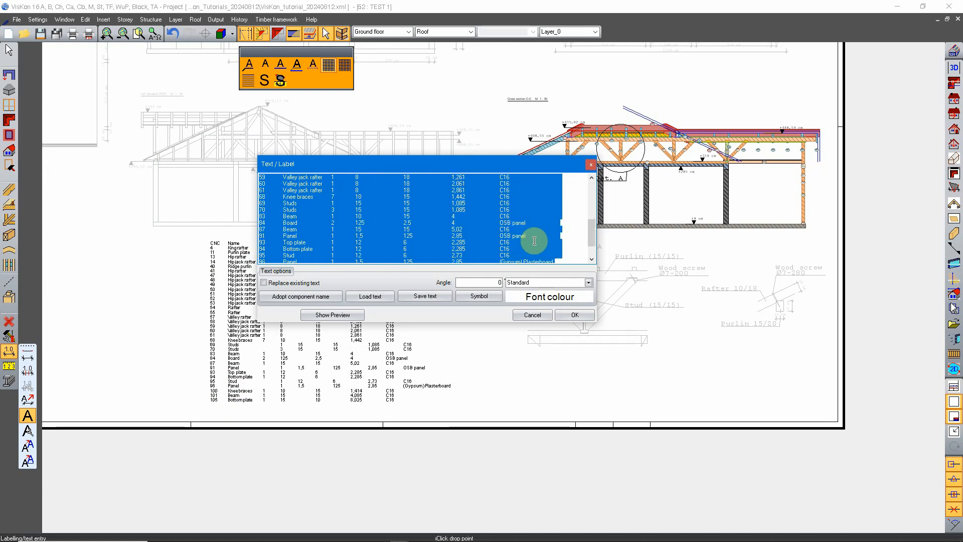
left_click(530, 186)
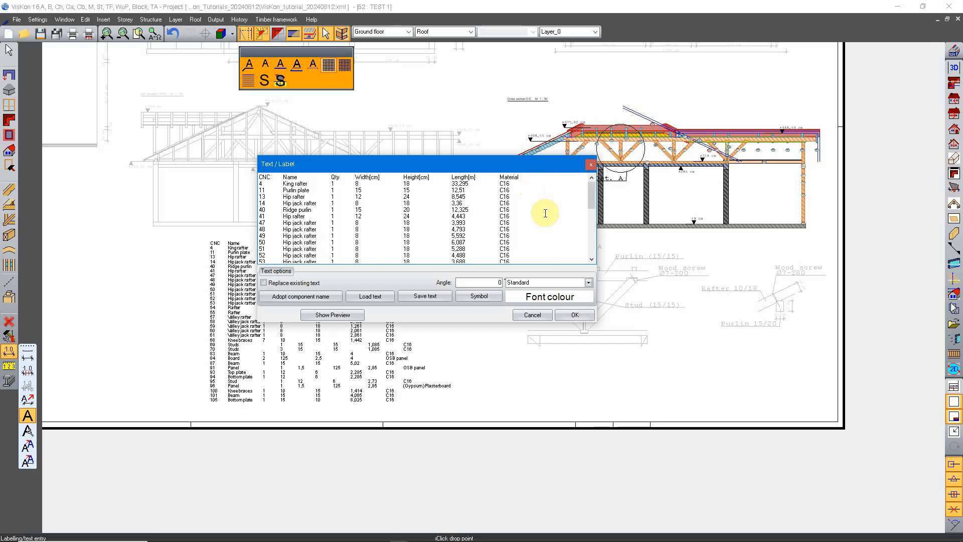
left_click(589, 283)
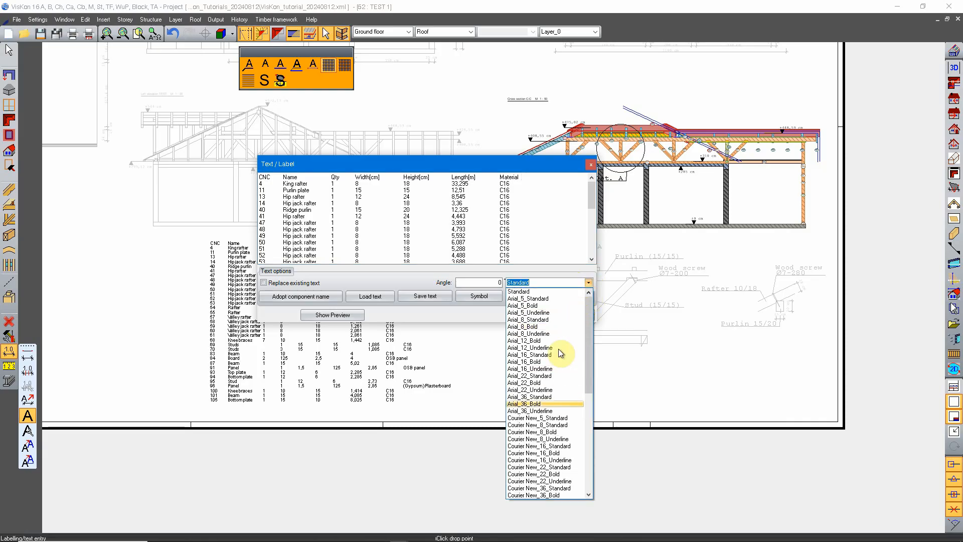
left_click(563, 341)
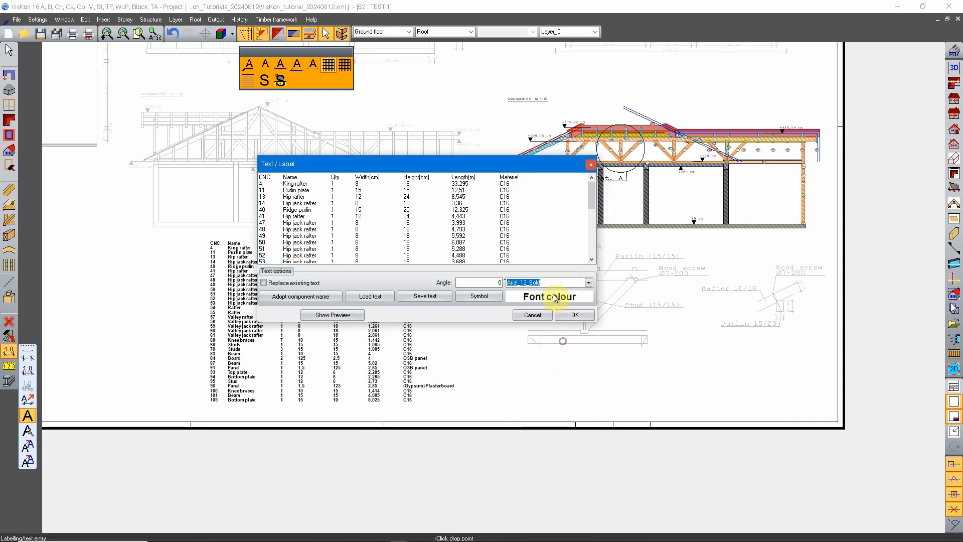
left_click(554, 296)
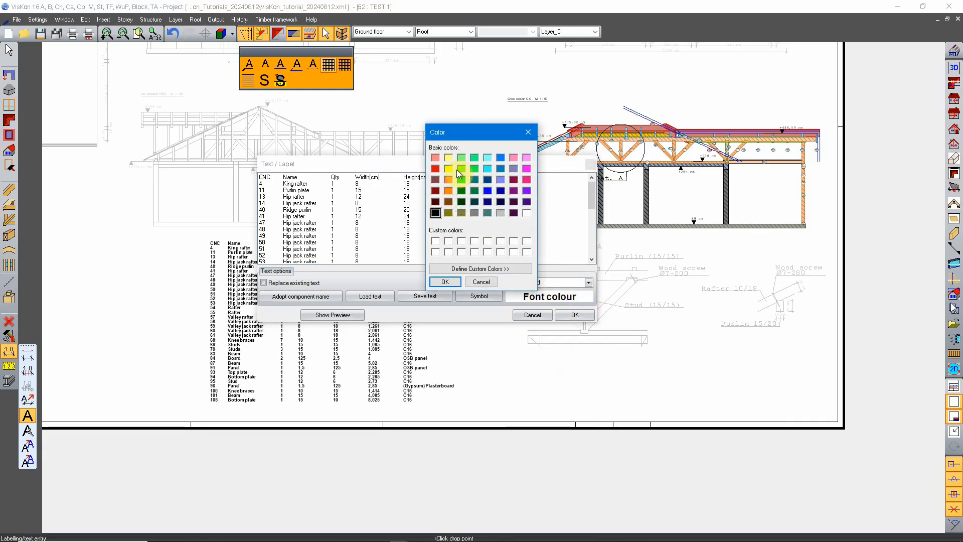
left_click(454, 284)
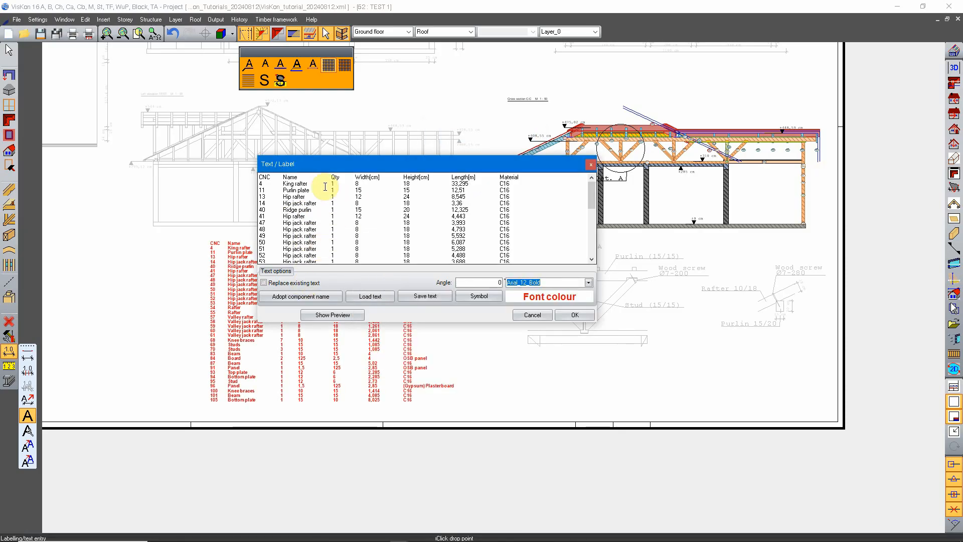
- Change the quantity column heading to "Qty." and finish placing the list on the drawing
left_click(339, 178)
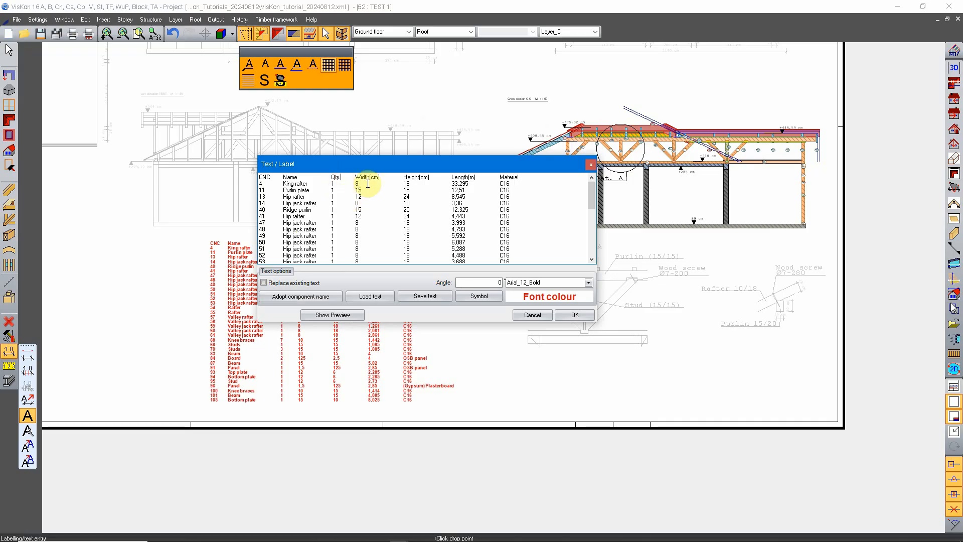
left_click(520, 180)
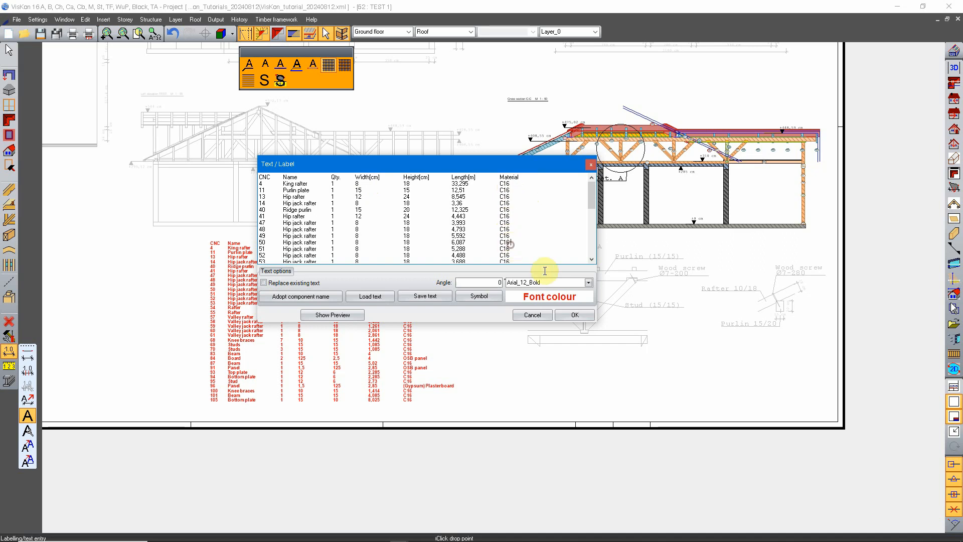
left_click(576, 316)
scroll(331, 333, "up", 3)
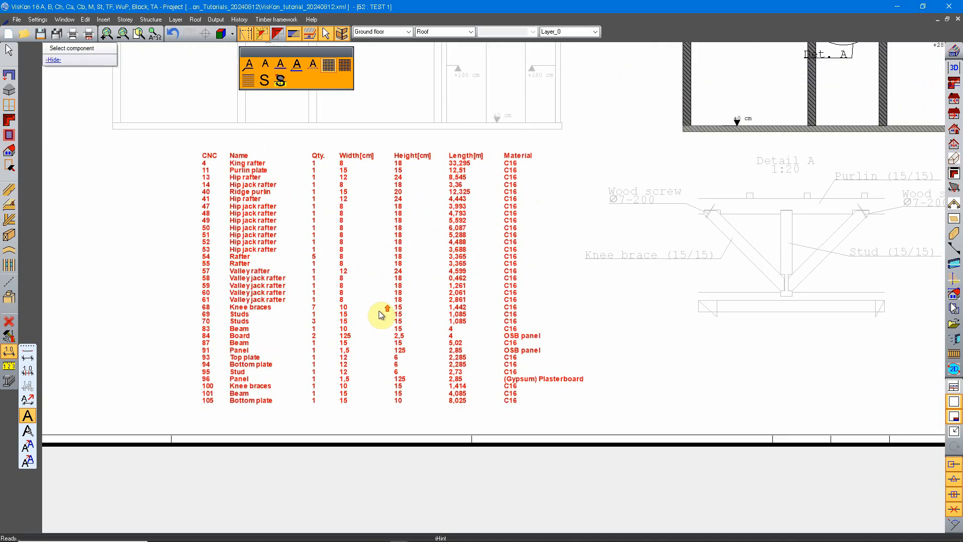
middle_click_drag(582, 249, 560, 262)
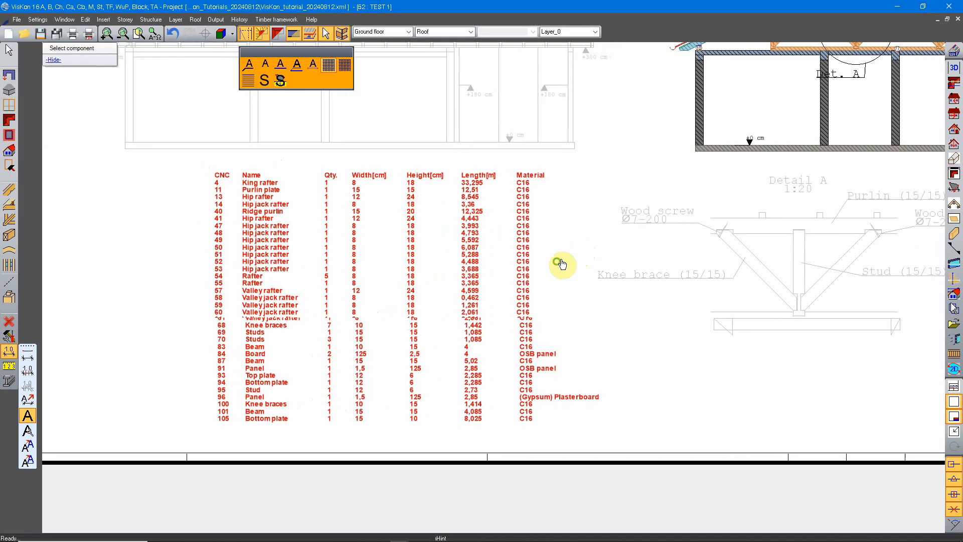
middle_click_drag(400, 302, 406, 272)
middle_click_drag(434, 225, 468, 263)
key("Escape")
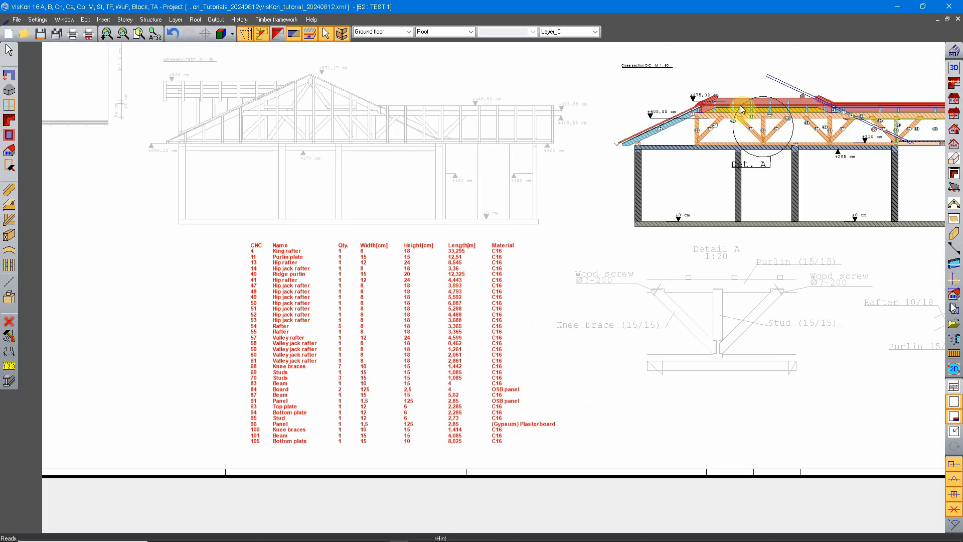
- Reopen the placed component list for editing and change its font to Arial_12_Underline
scroll(362, 316, "up", 2)
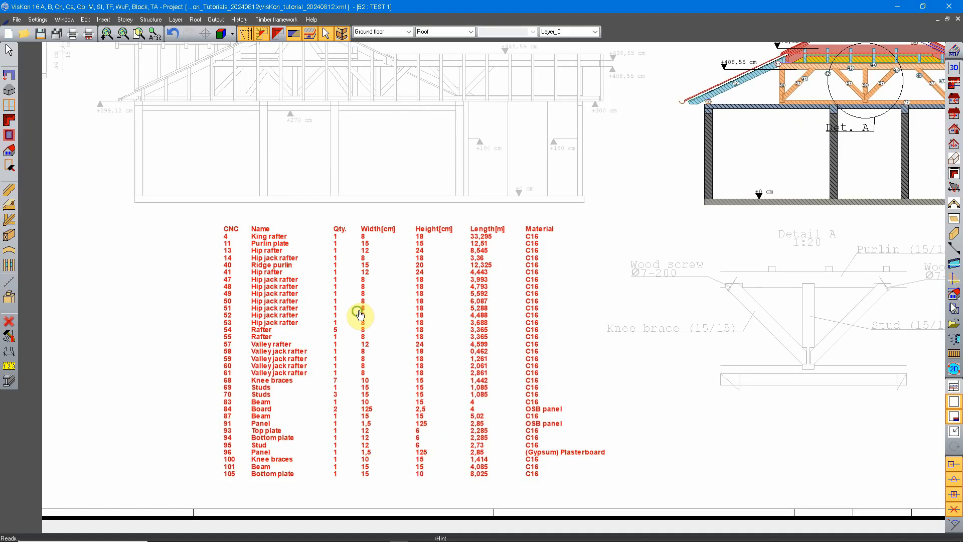
right_click(388, 248)
left_click(401, 187)
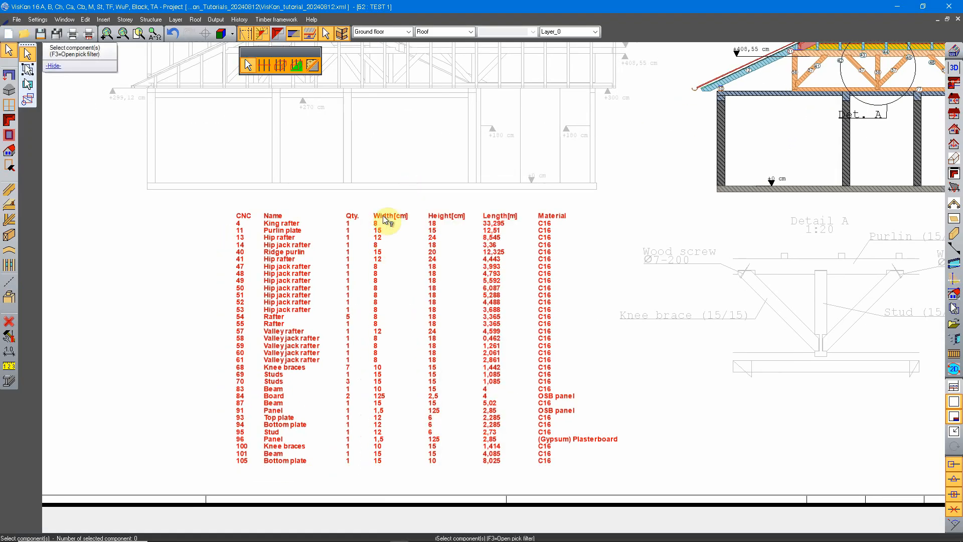
double_click(386, 218)
left_click(386, 217)
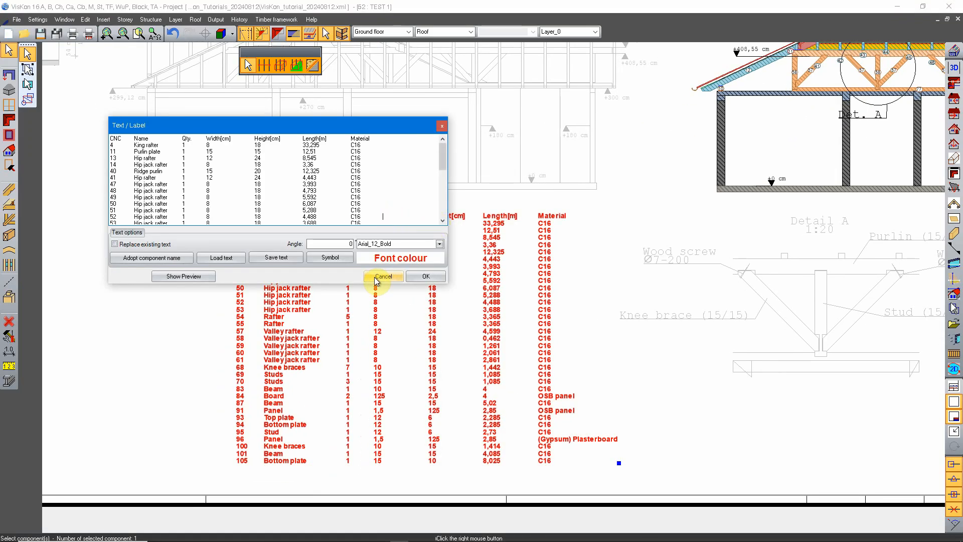
left_click(187, 156)
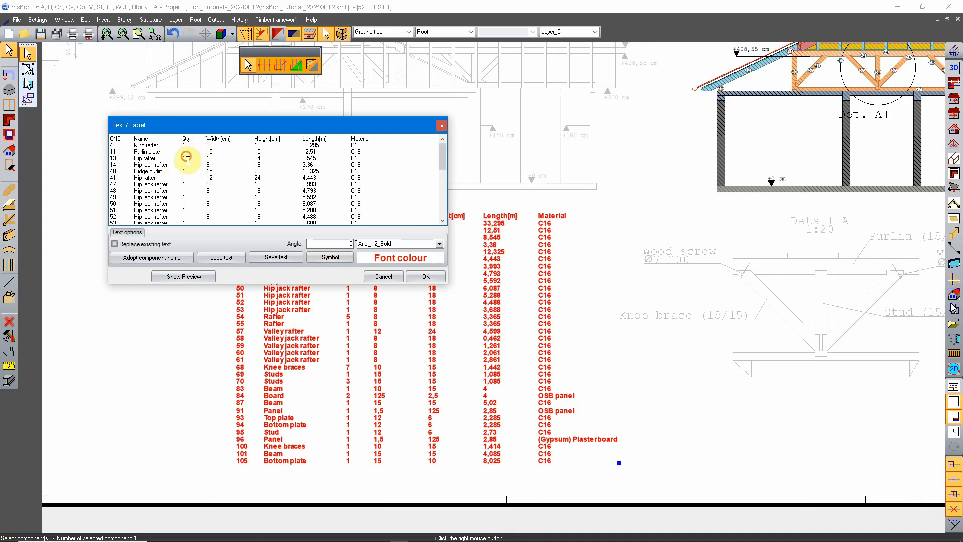
left_click(187, 192)
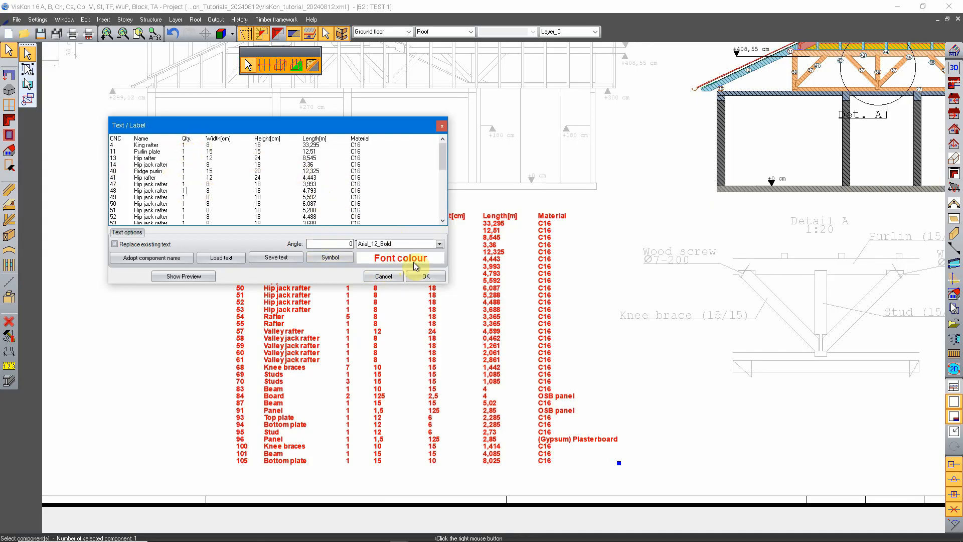
left_click(439, 243)
left_click(422, 260)
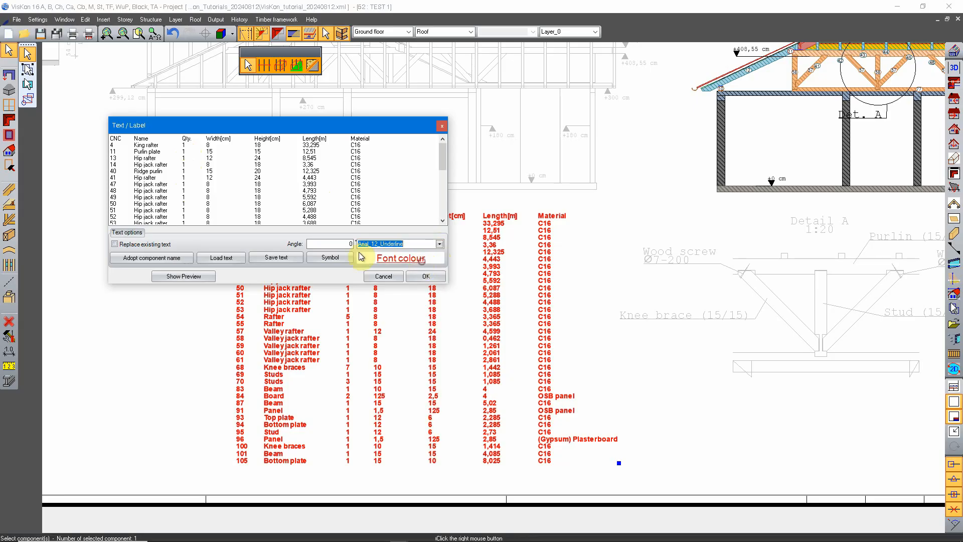
left_click(435, 276)
middle_click_drag(472, 357, 484, 322)
mouse_move(626, 391)
middle_mouse_down()
mouse_move(544, 408)
mouse_move(617, 402)
middle_mouse_up()
left_click(462, 258)
right_click(462, 259)
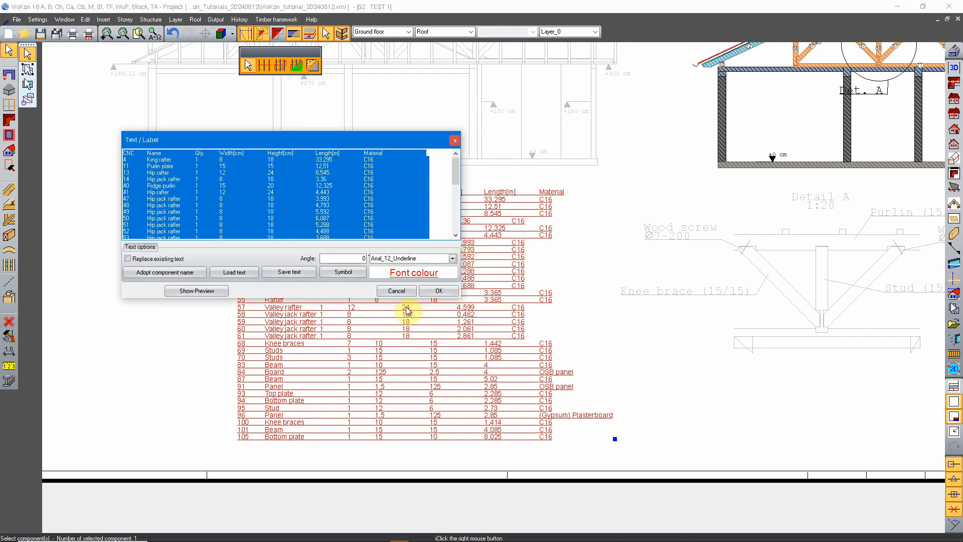
left_click(395, 290)
- Edit the list text so the values of hip jack rafter 14 shift one tab stop to line up with the column headings
middle_click_drag(501, 280, 537, 303)
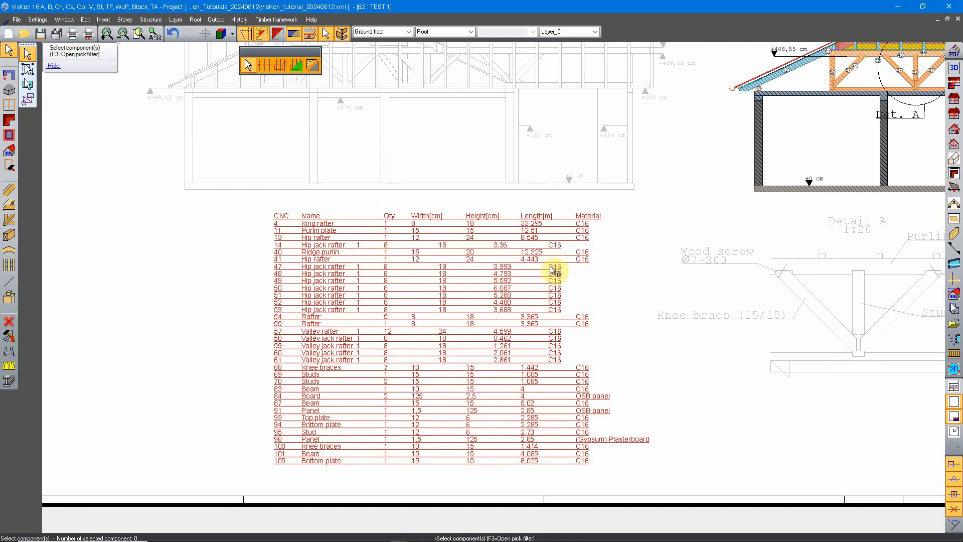
right_click(501, 249)
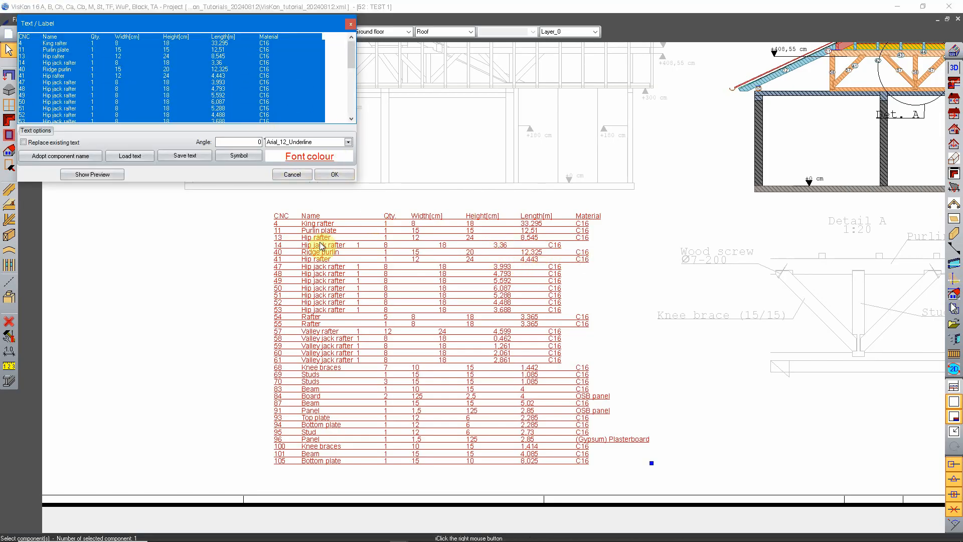
left_click(88, 64)
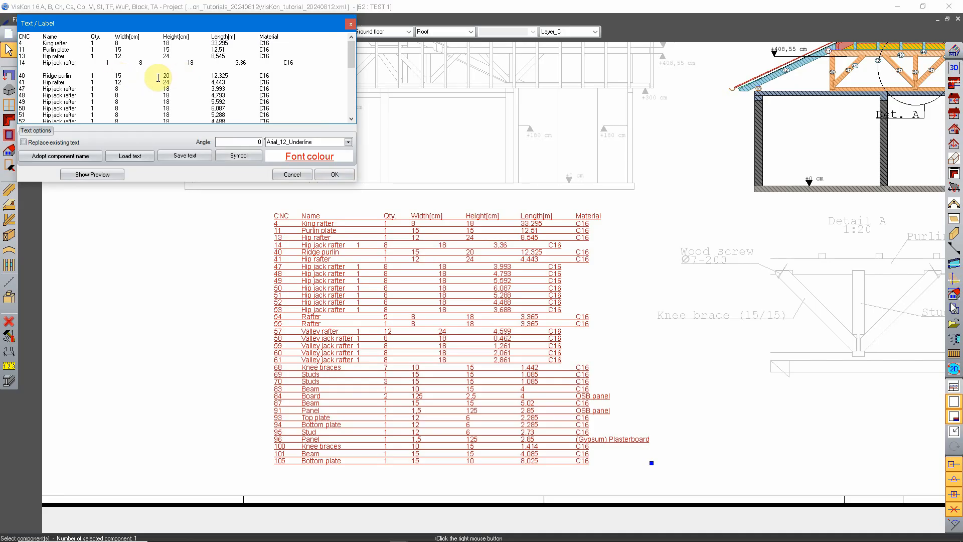
left_click(334, 175)
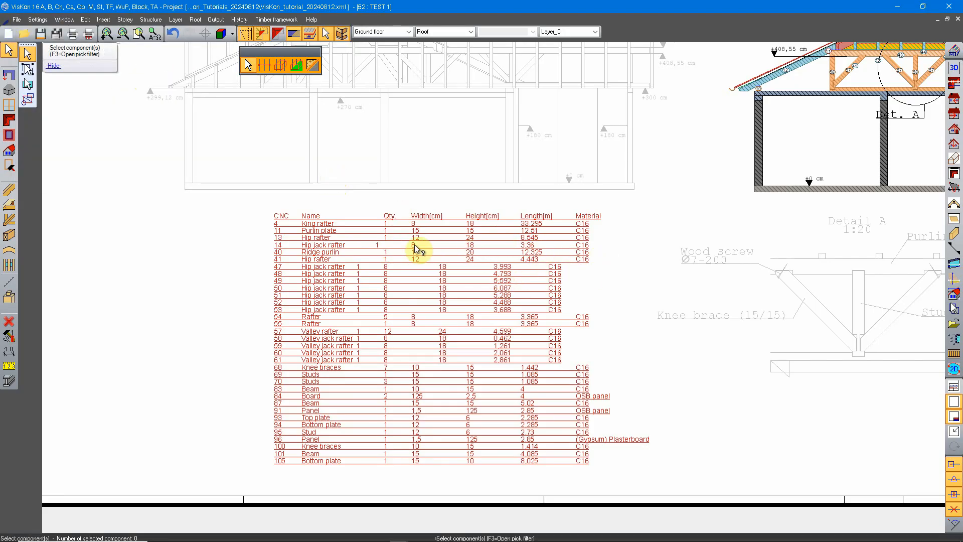
- Leave component selection and examine the whole TEST 1 sheet with its views, details and component list
scroll(552, 366, "down", 3)
scroll(451, 374, "down", 2)
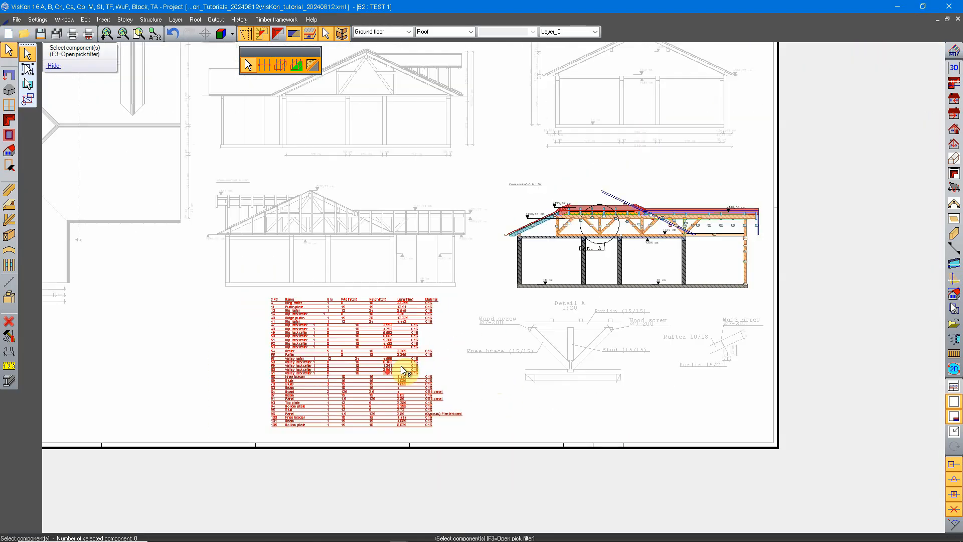
scroll(412, 351, "up", 1)
key("Escape")
scroll(497, 306, "down", 4)
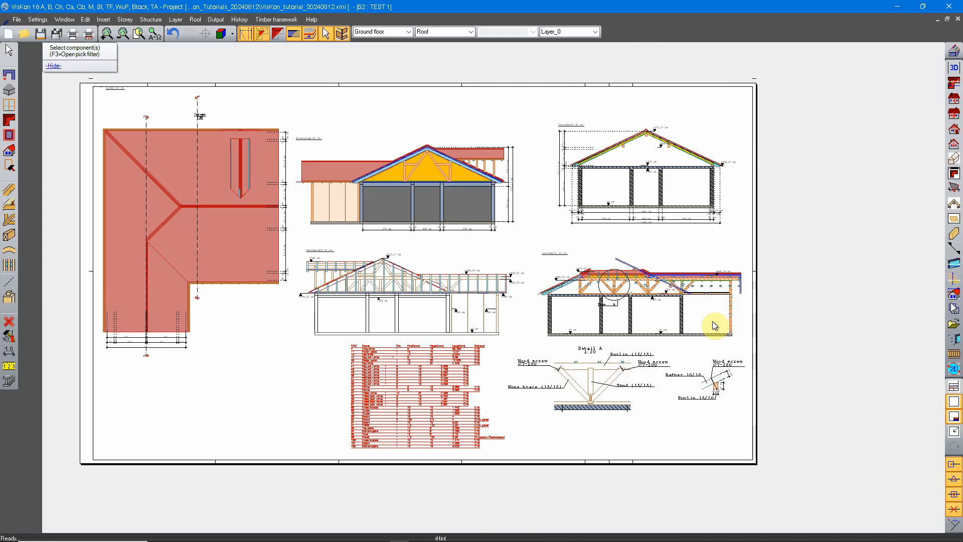
middle_click_drag(487, 265, 553, 296)
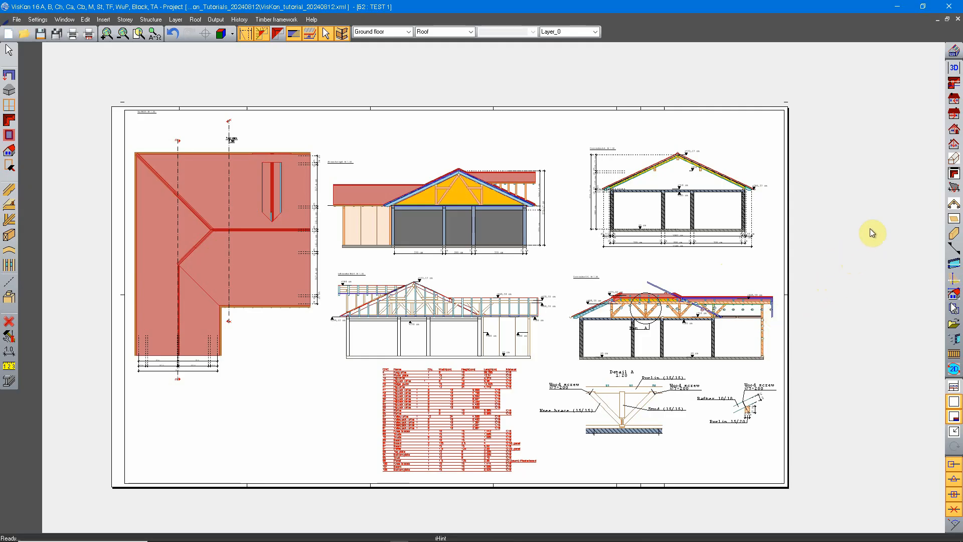
middle_click_drag(840, 214, 877, 204)
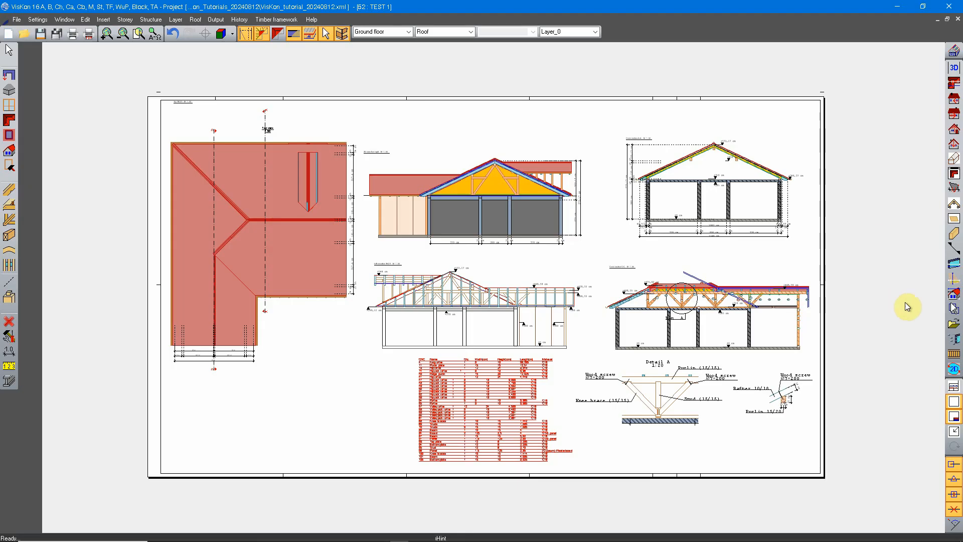
mouse_move(762, 248)
middle_mouse_down()
mouse_move(729, 246)
mouse_move(758, 245)
middle_mouse_up()
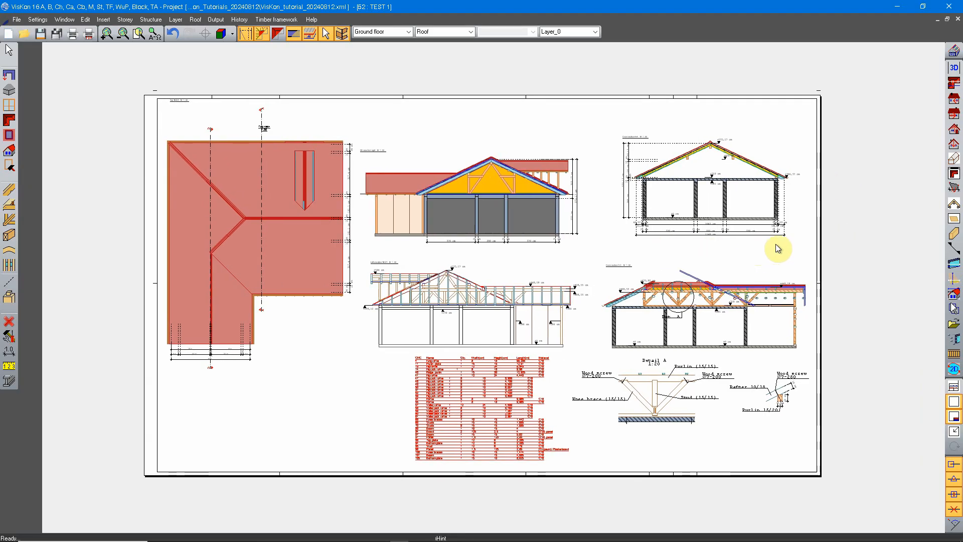